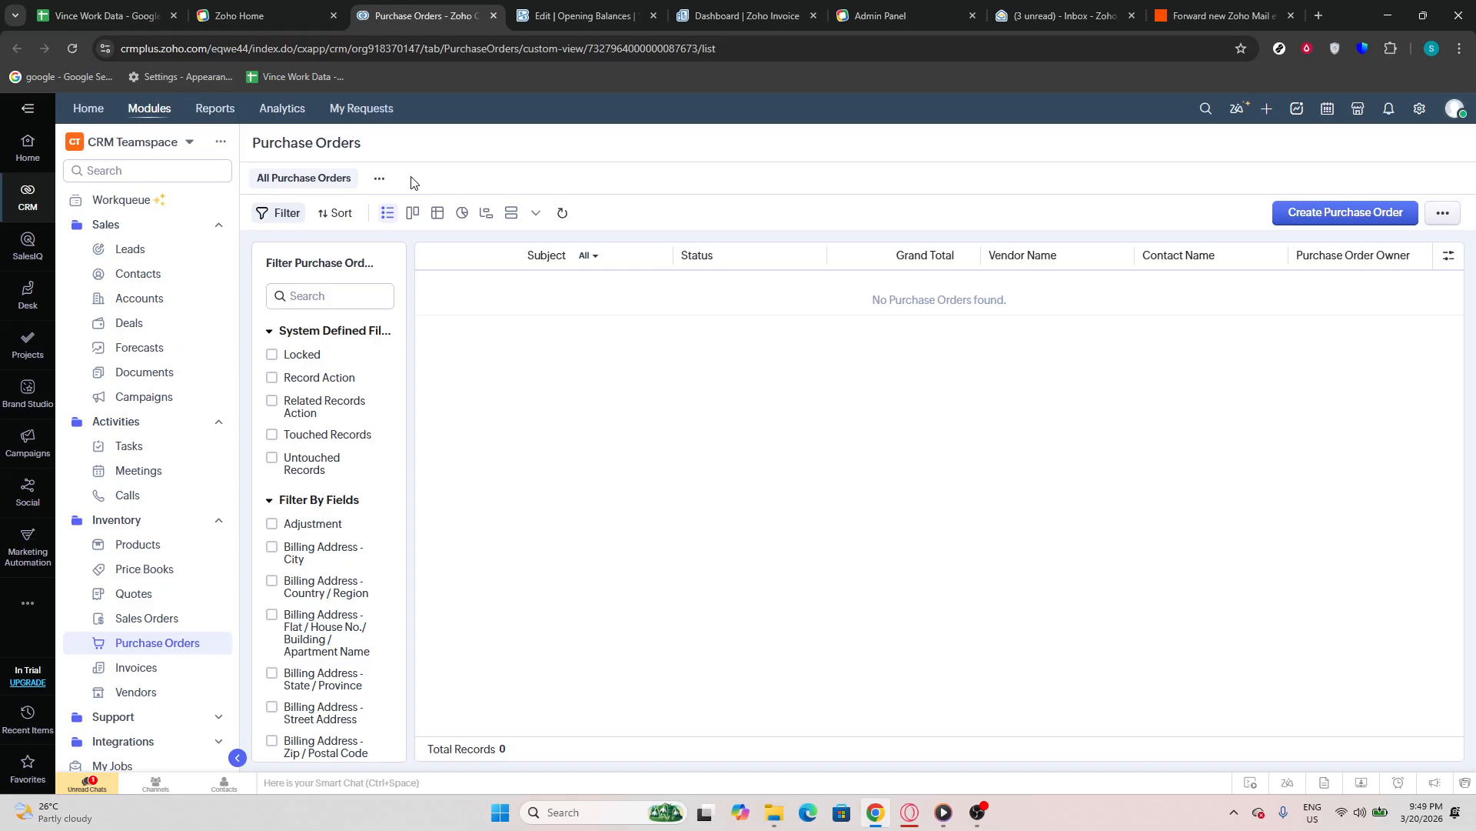
Open the Purchase Orders module and start creating a new purchase order
{"action": "left_click", "coordinate": [155, 271]}
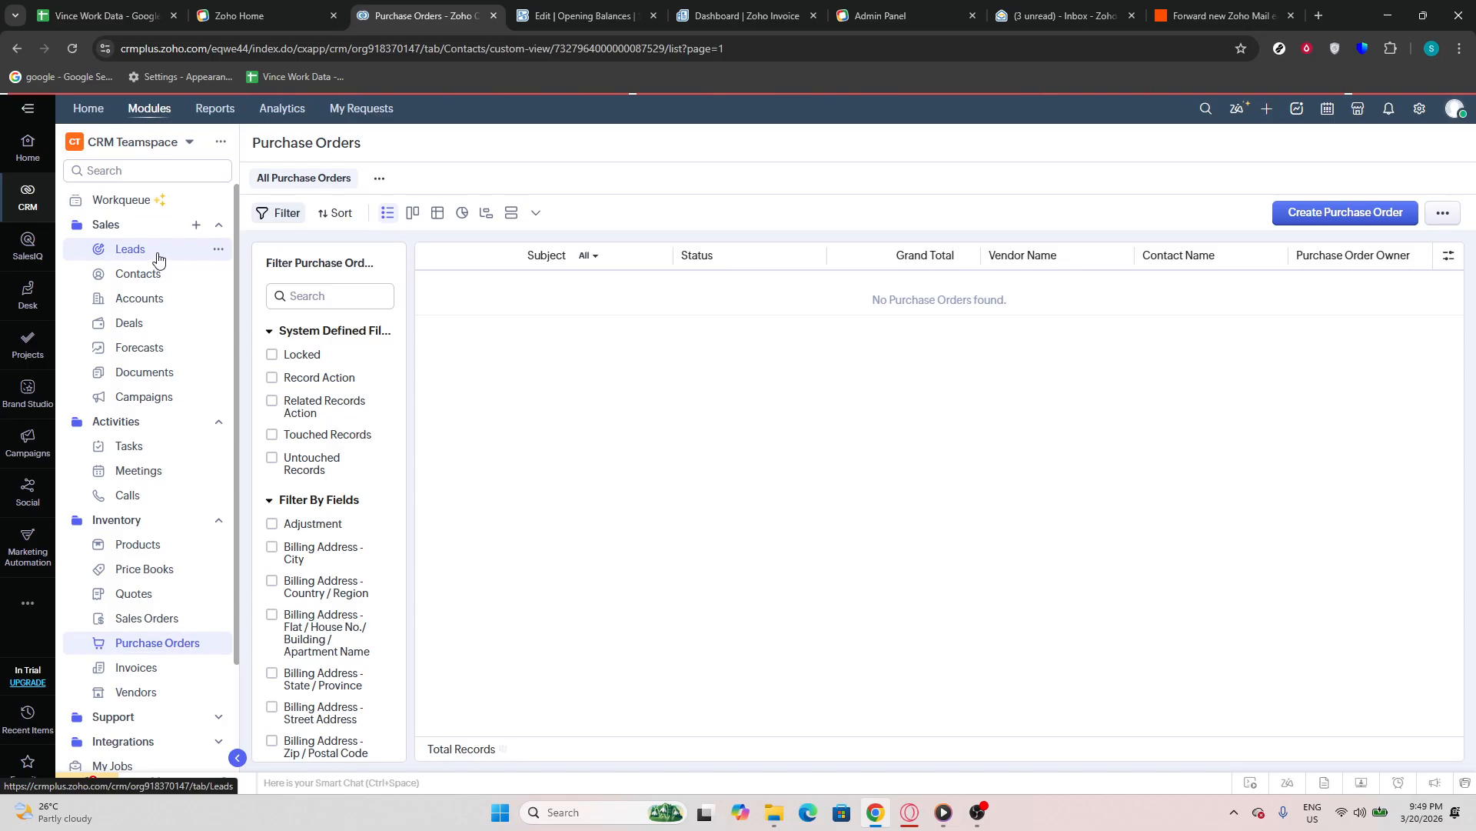
{"action": "left_click", "coordinate": [157, 258]}
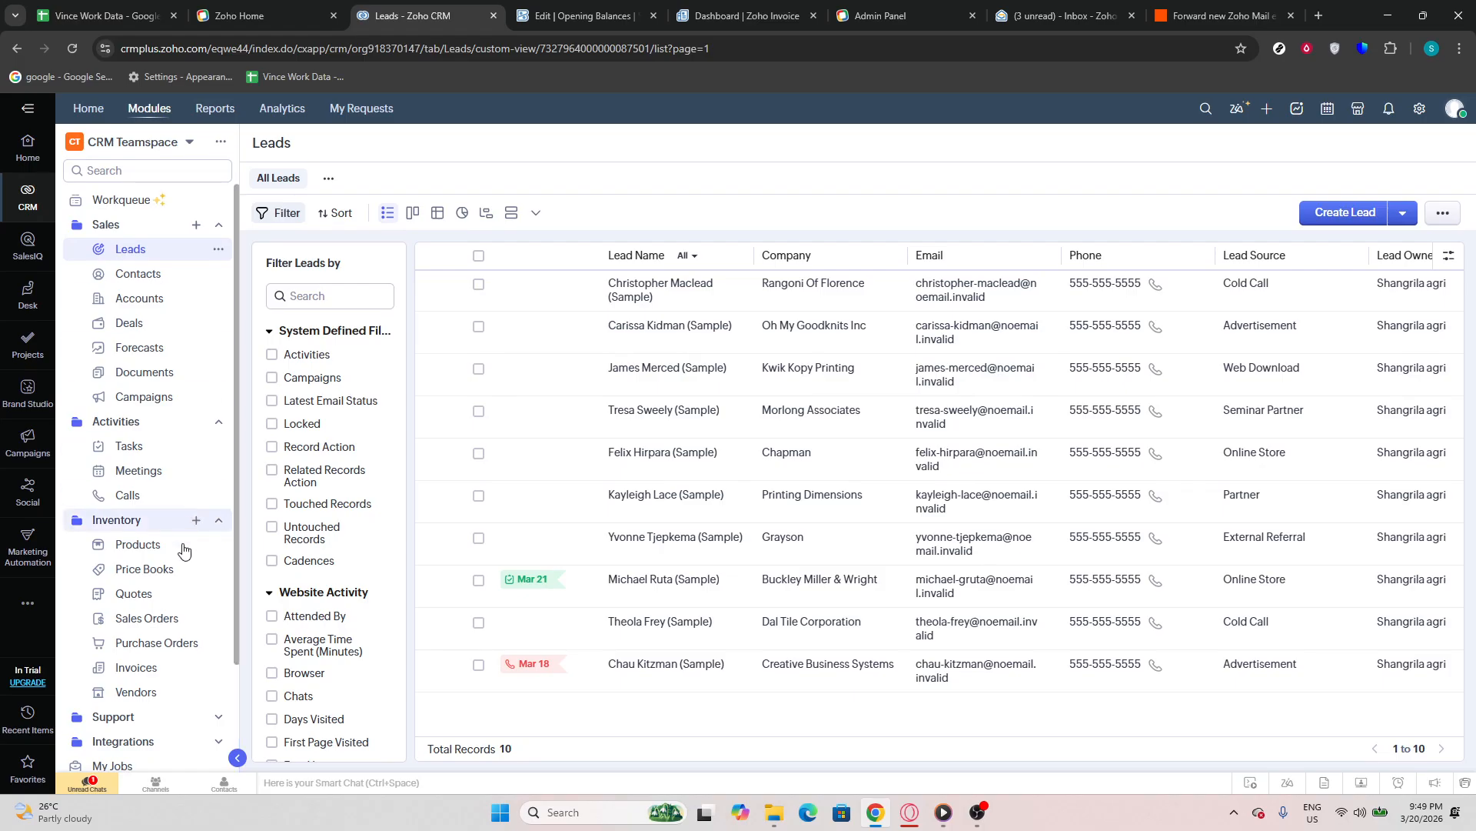
{"action": "left_click", "coordinate": [174, 644]}
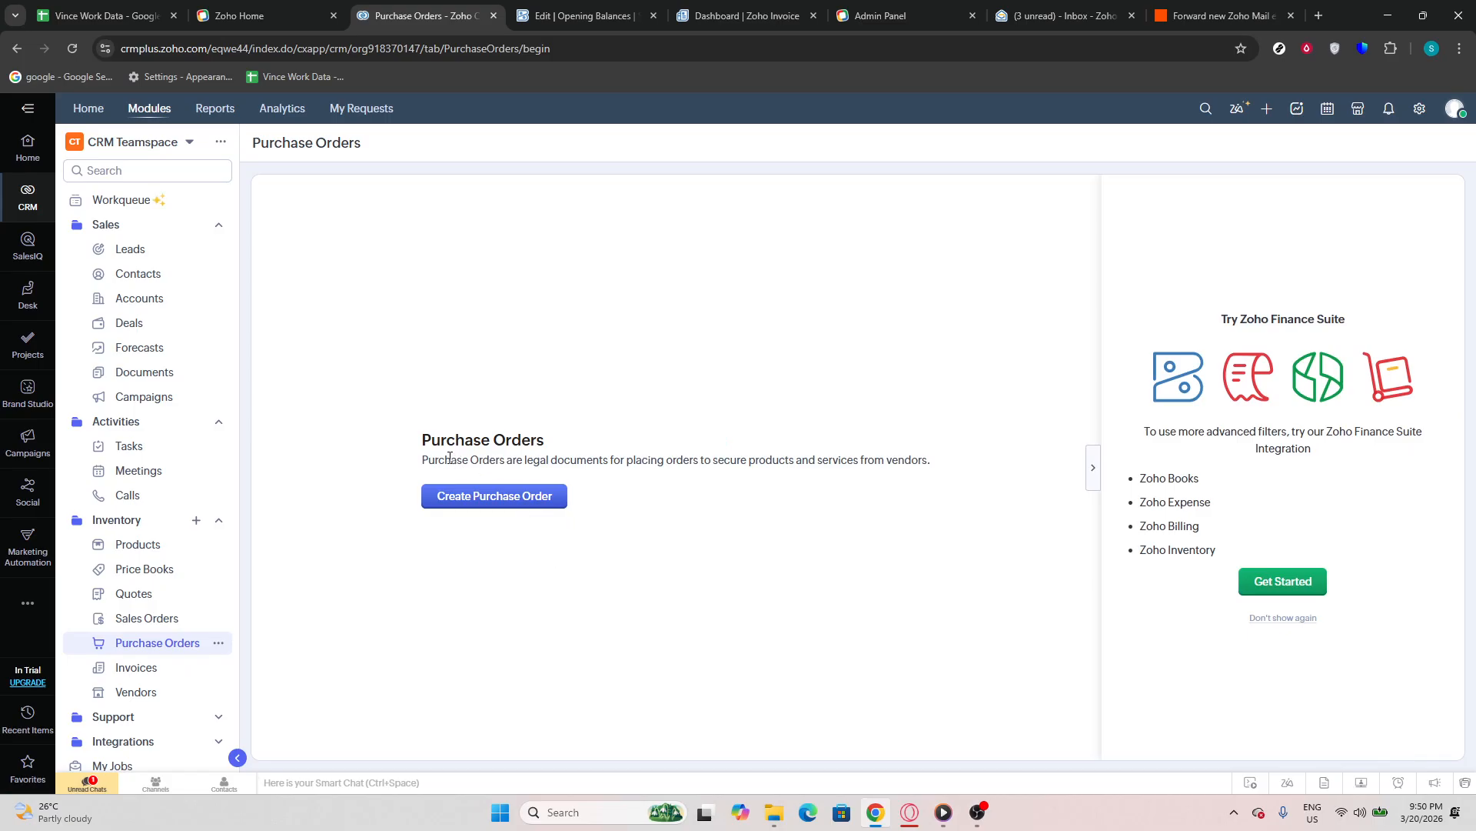
{"action": "left_click", "coordinate": [472, 504]}
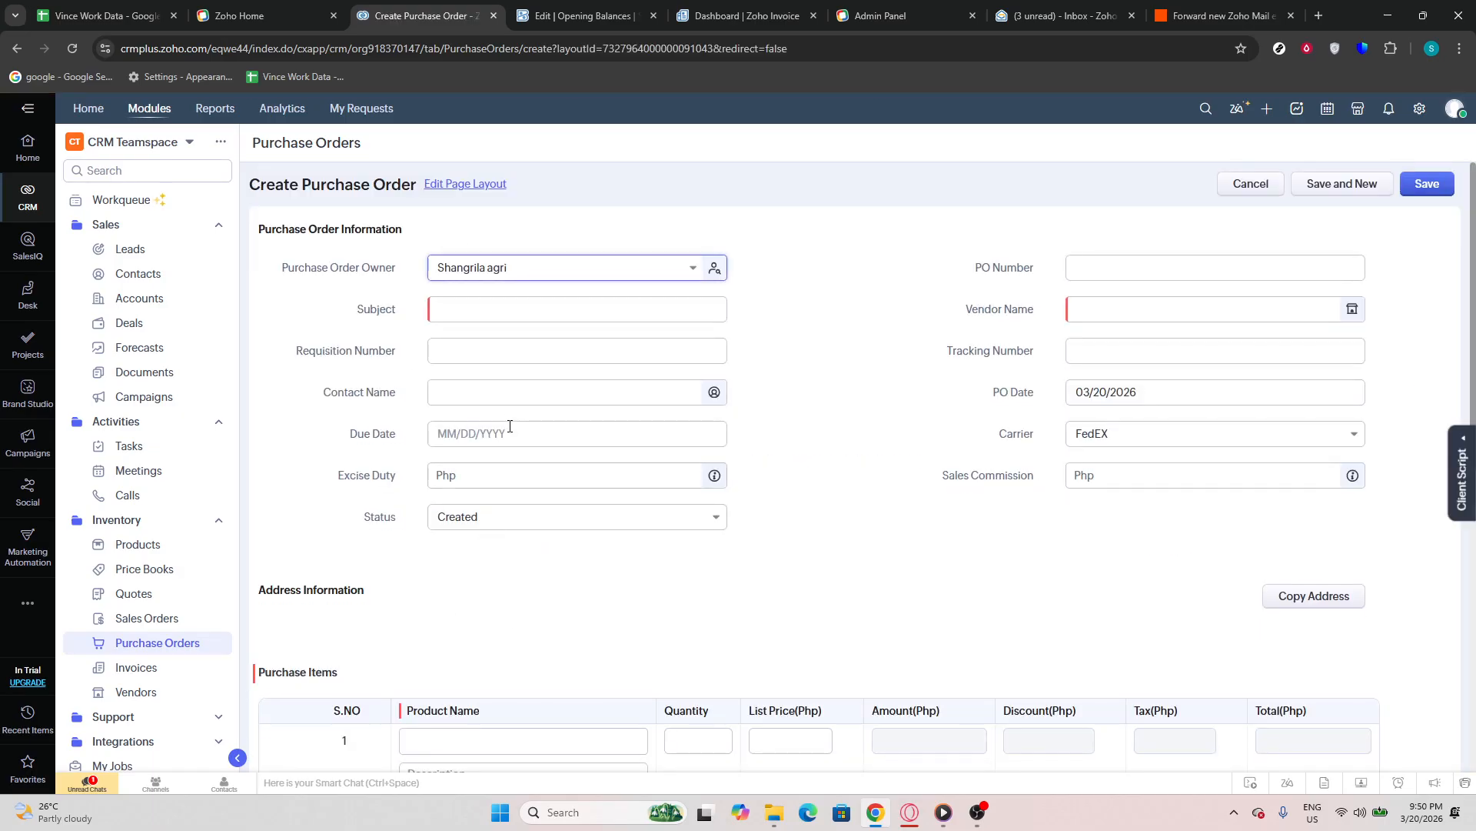
Look through the purchase order form, covering the order information, address and purchase item fields
{"action": "left_click", "coordinate": [509, 316]}
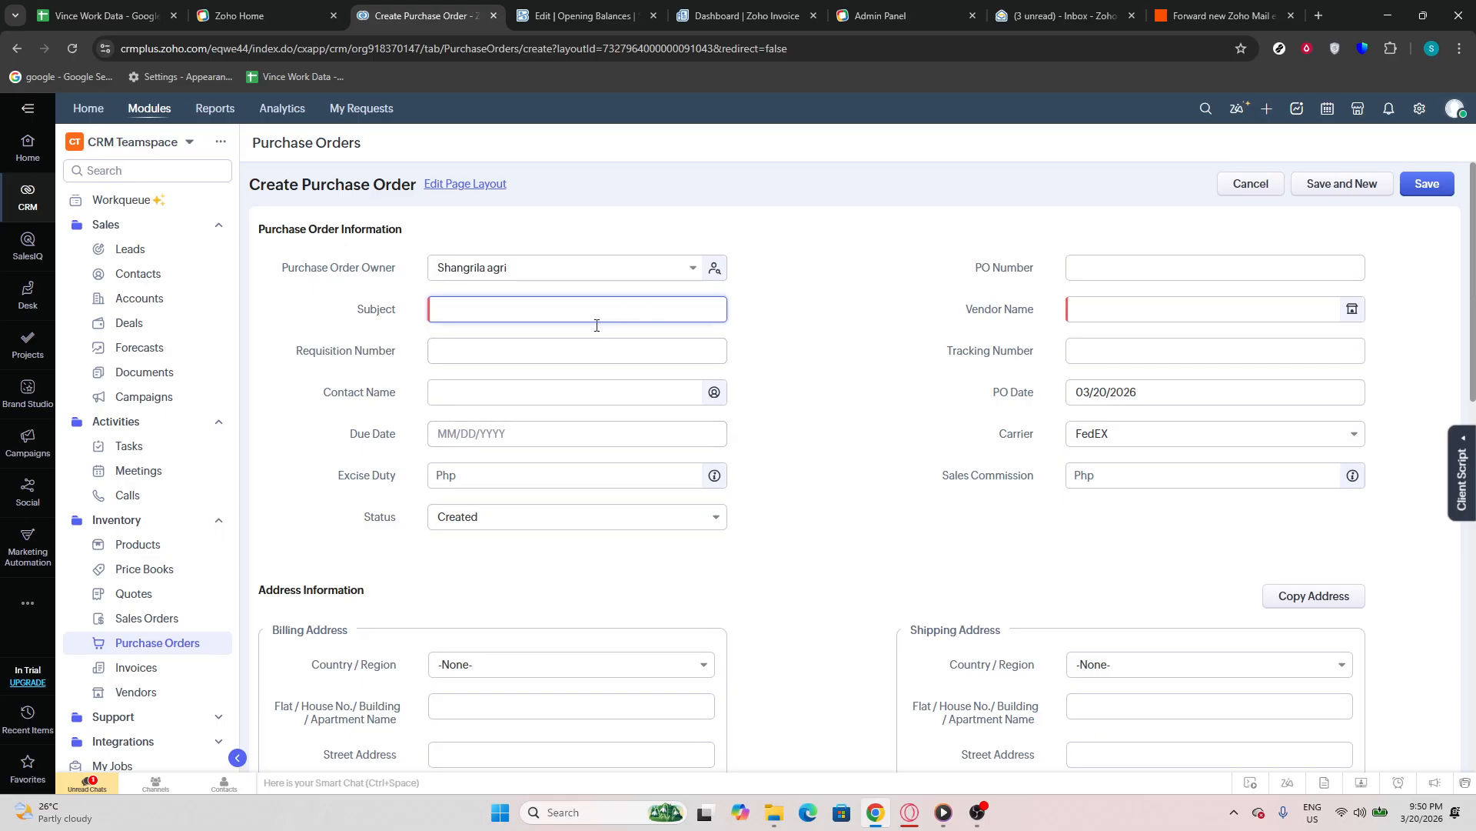
{"action": "scroll", "coordinate": [699, 435], "scroll_direction": "down", "scroll_amount": 4}
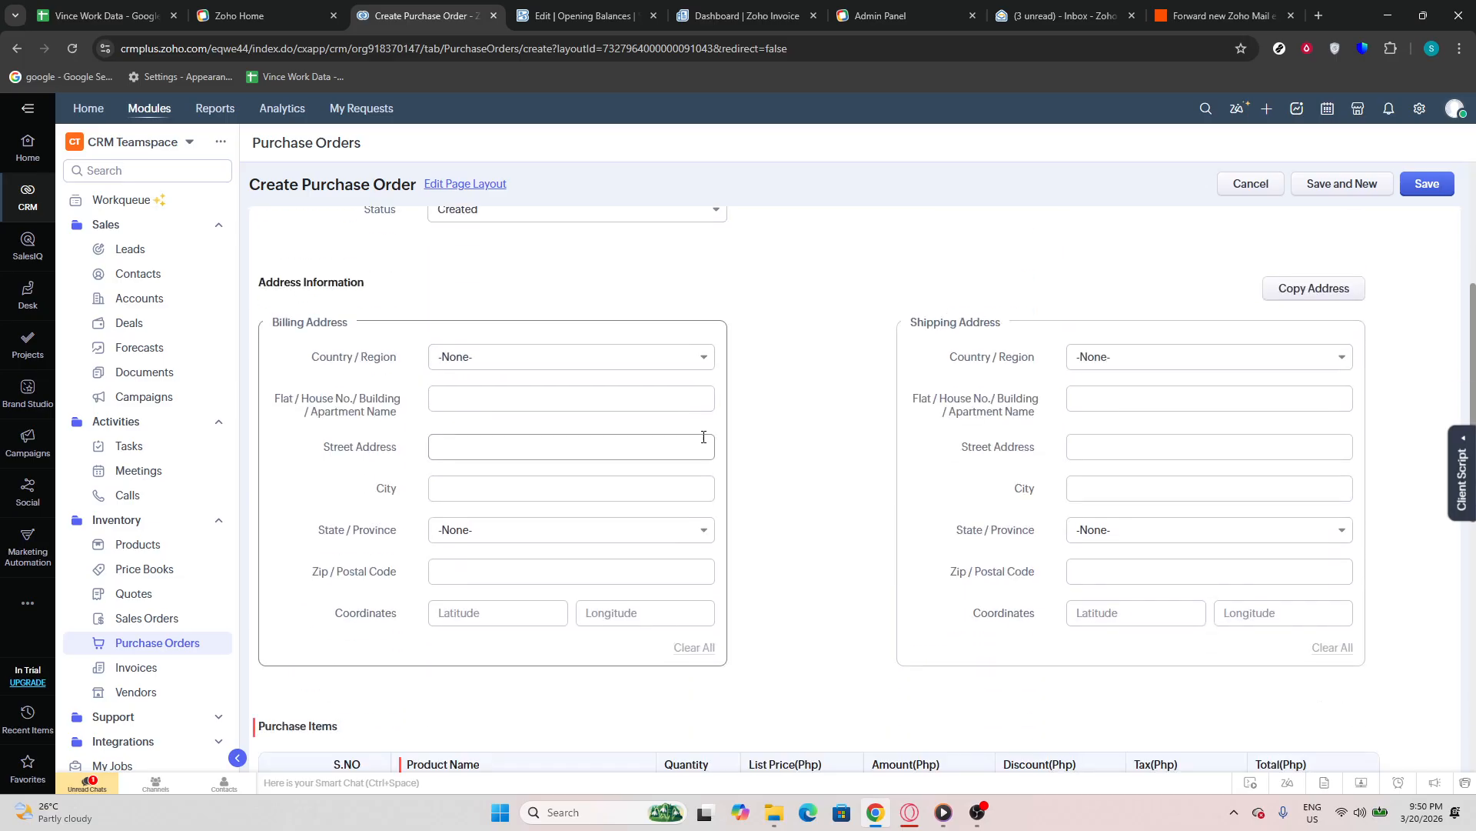
{"action": "scroll", "coordinate": [702, 440], "scroll_direction": "down", "scroll_amount": 5}
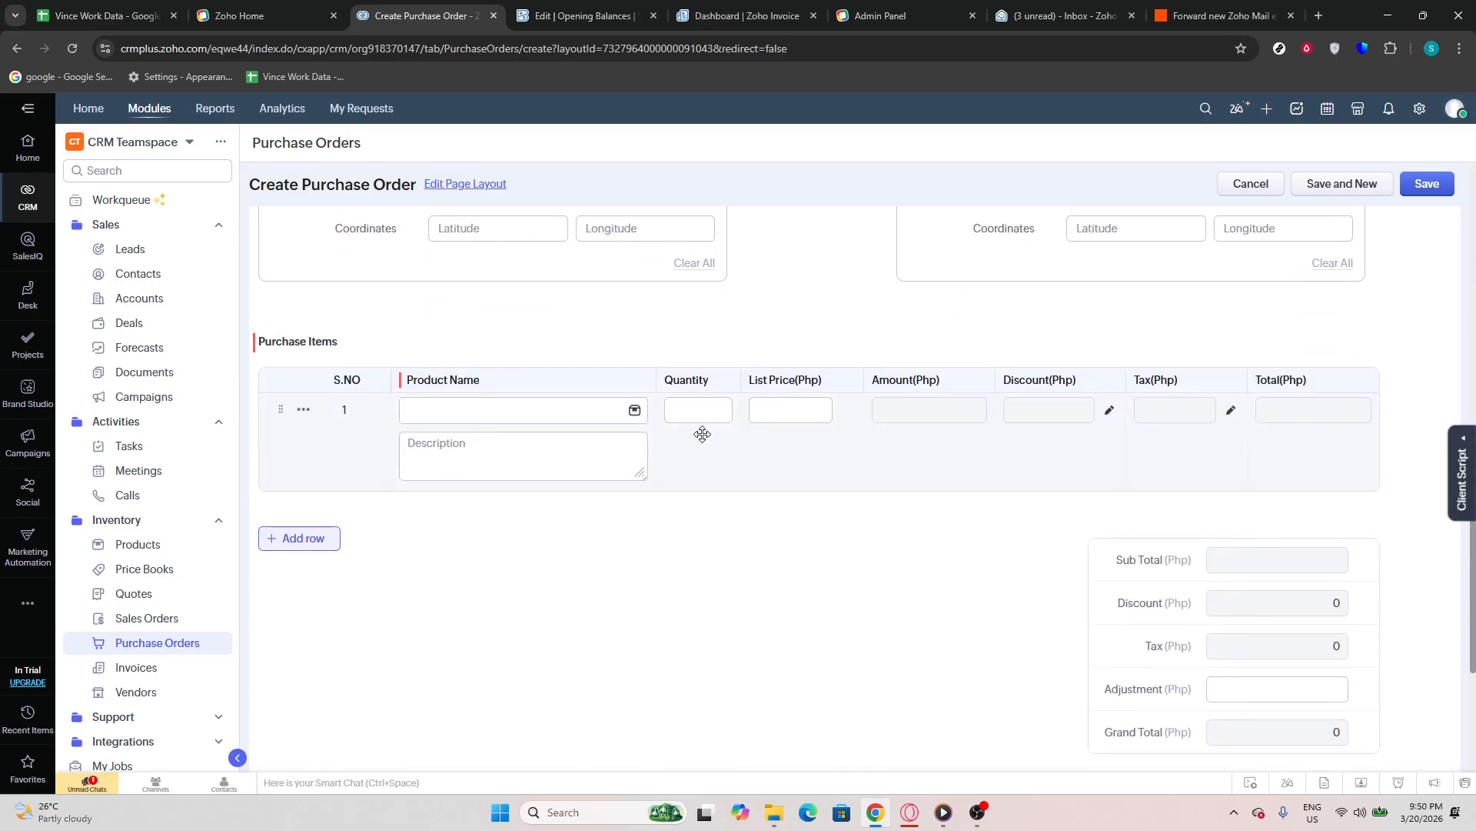
{"action": "scroll", "coordinate": [702, 435], "scroll_direction": "up", "scroll_amount": 5}
{"action": "scroll", "coordinate": [703, 435], "scroll_direction": "down", "scroll_amount": 3}
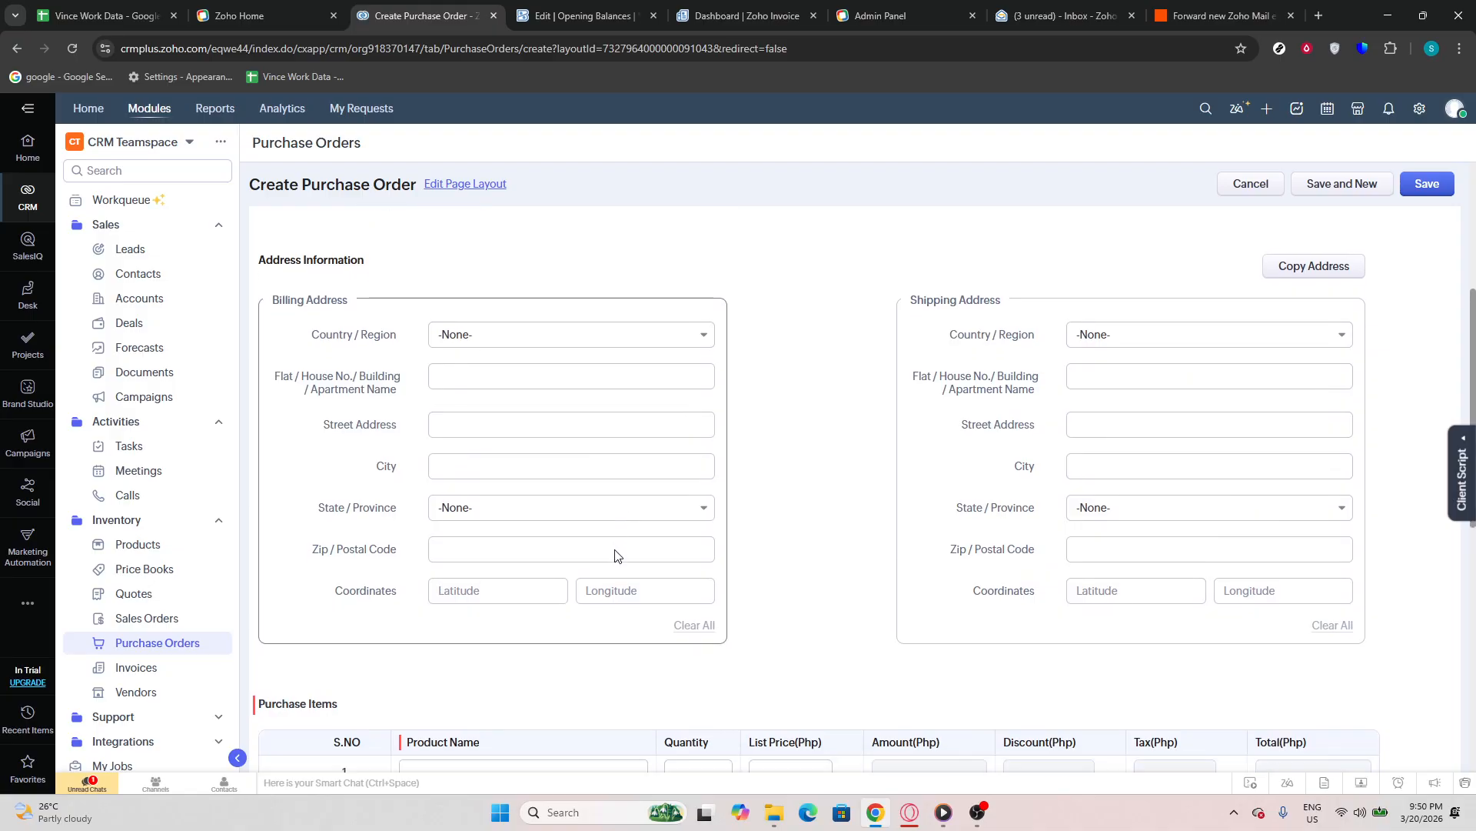
{"action": "left_click", "coordinate": [537, 568]}
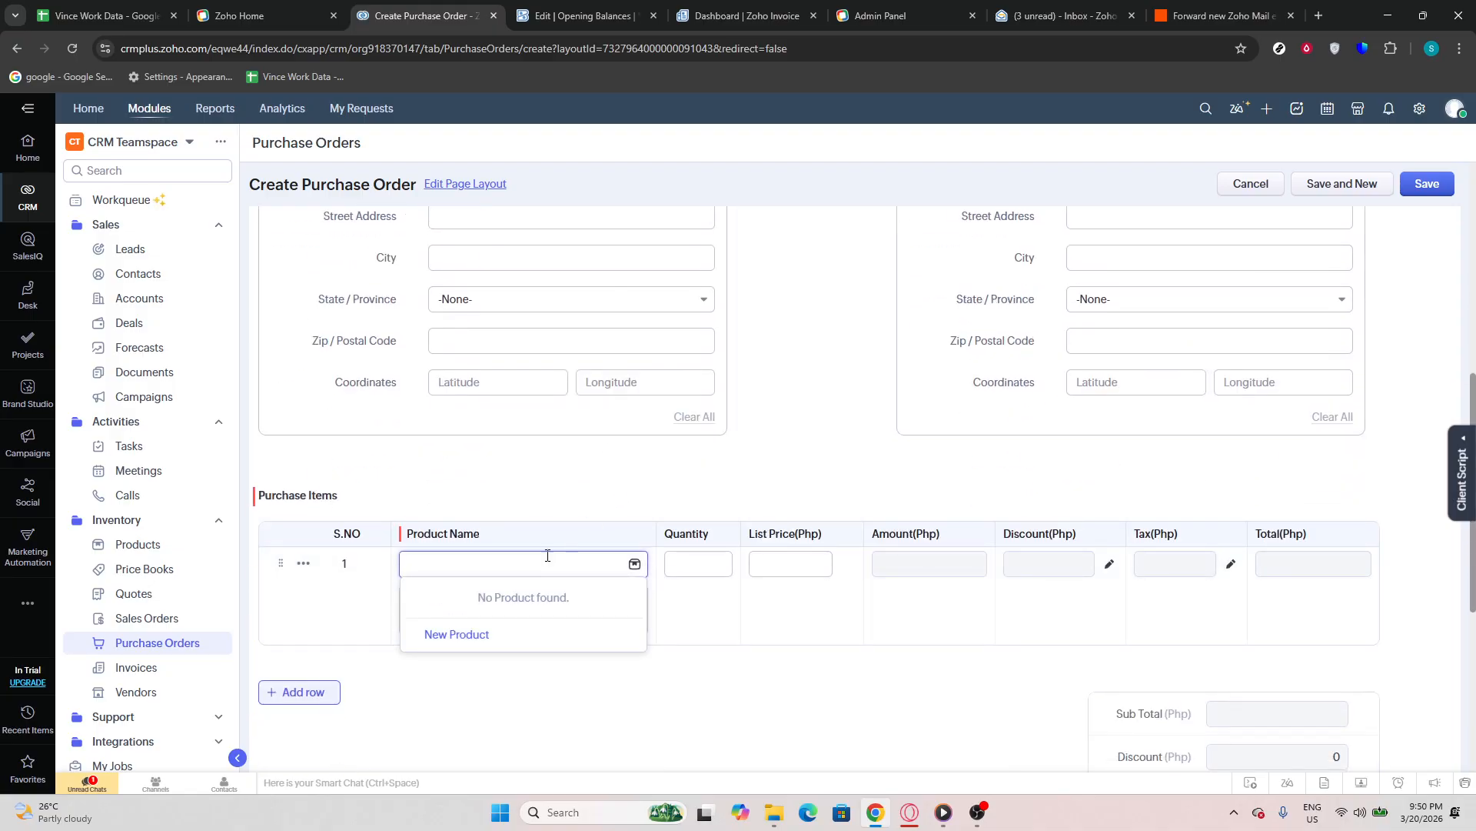
{"action": "scroll", "coordinate": [638, 460], "scroll_direction": "up", "scroll_amount": 4}
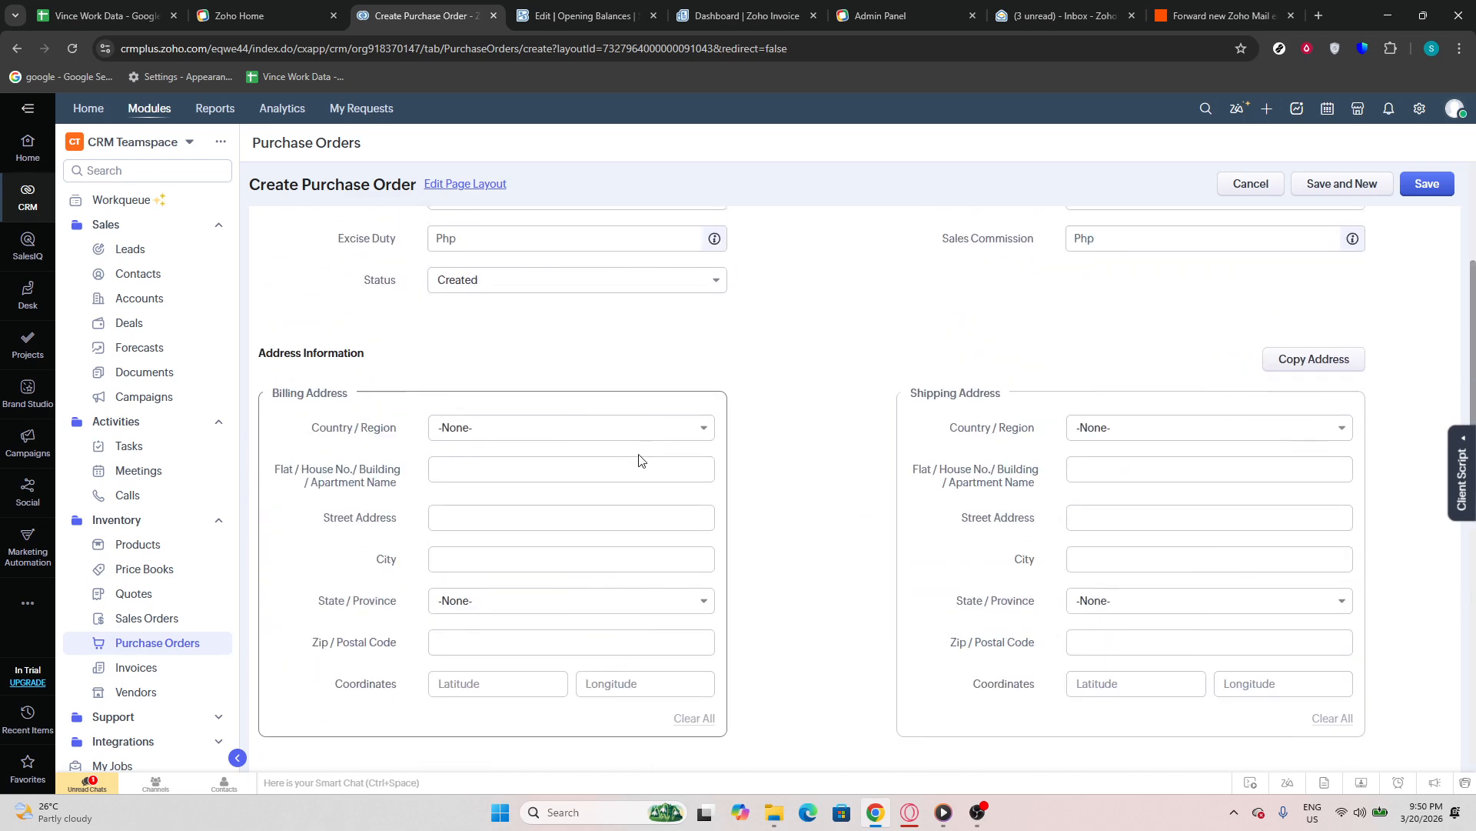
{"action": "scroll", "coordinate": [660, 432], "scroll_direction": "up", "scroll_amount": 3}
{"action": "left_click", "coordinate": [503, 312]}
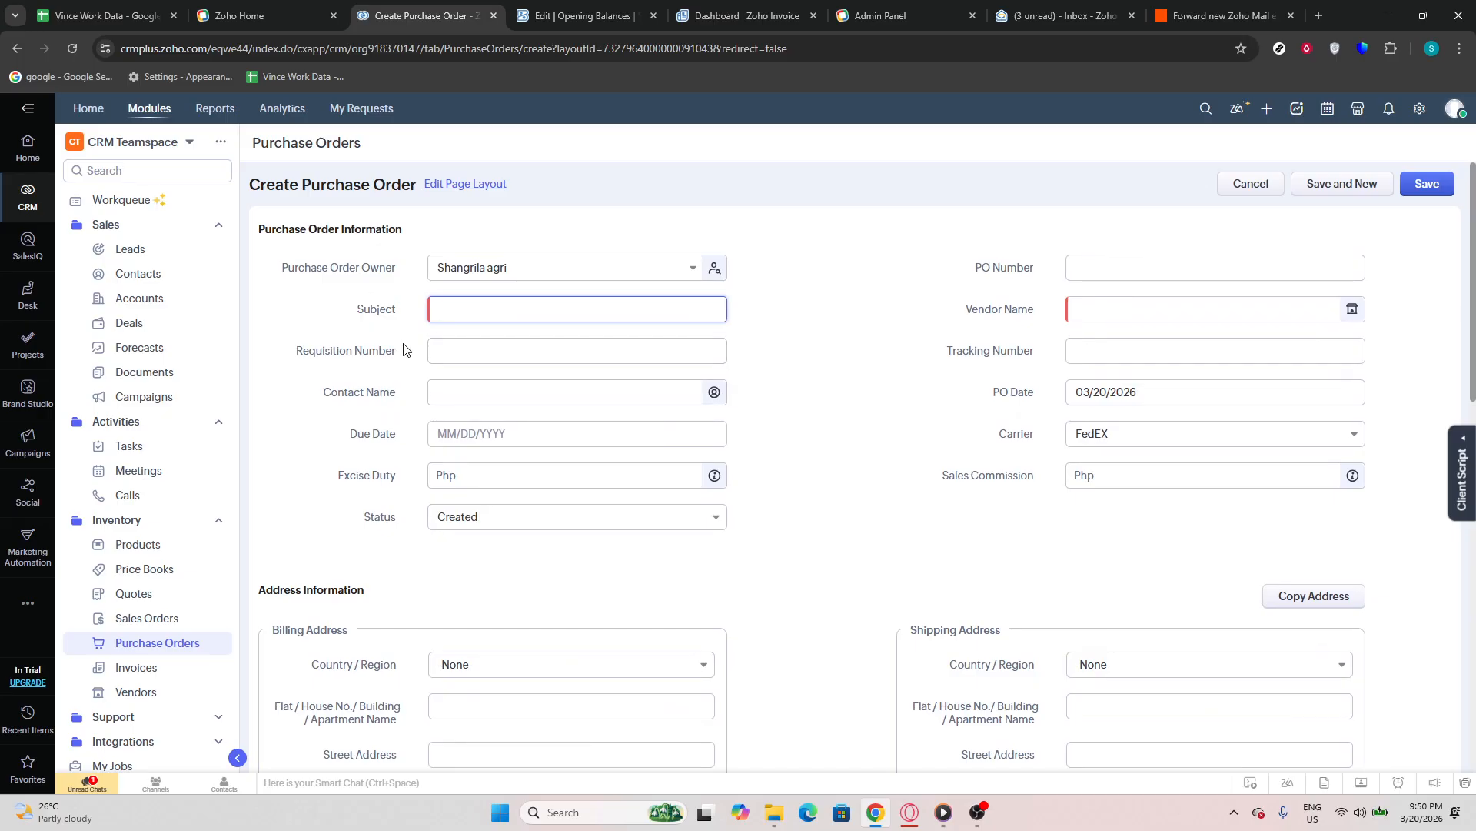
{"action": "left_click", "coordinate": [476, 354]}
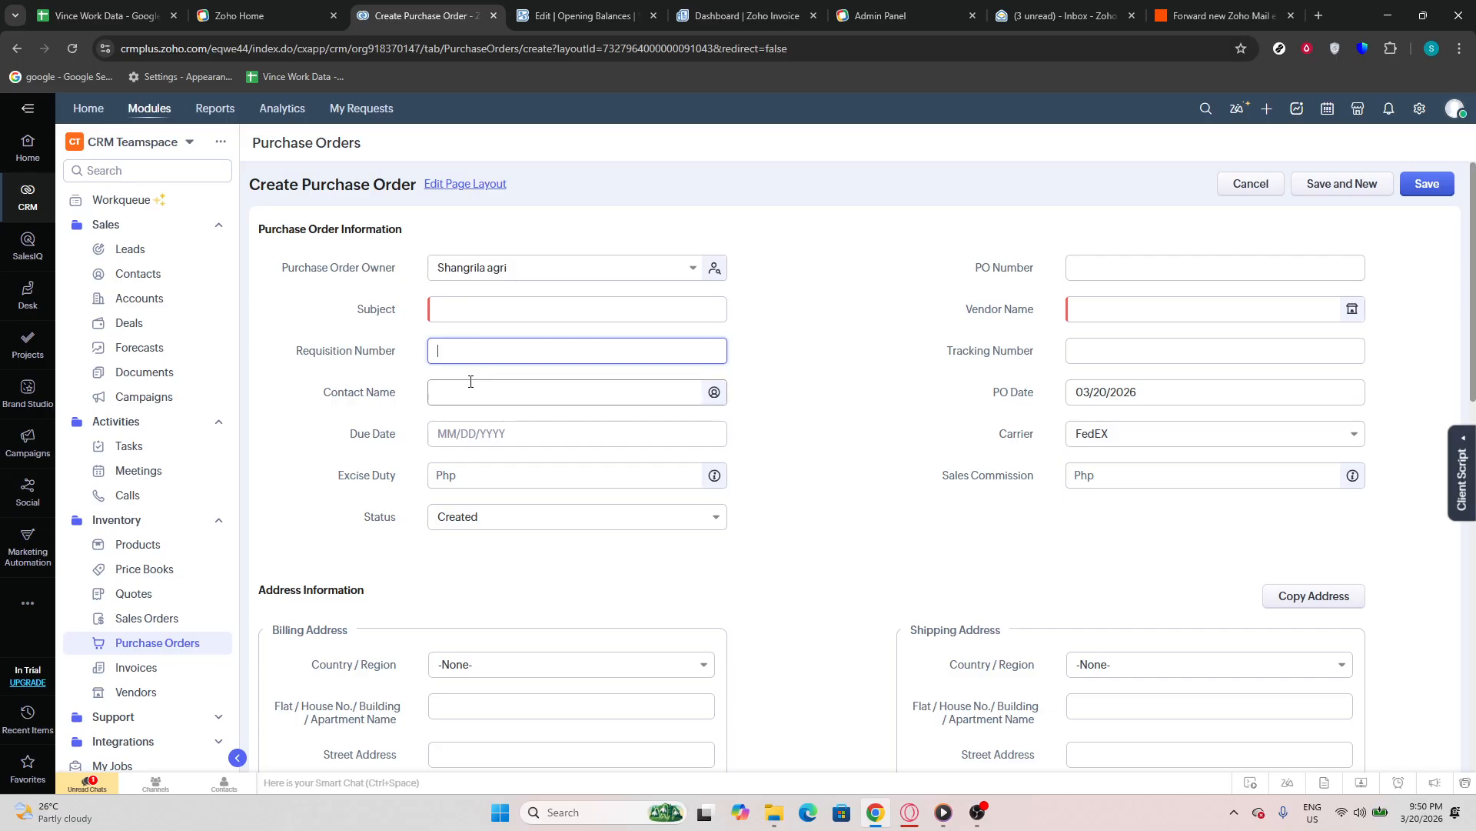
{"action": "left_click", "coordinate": [395, 405]}
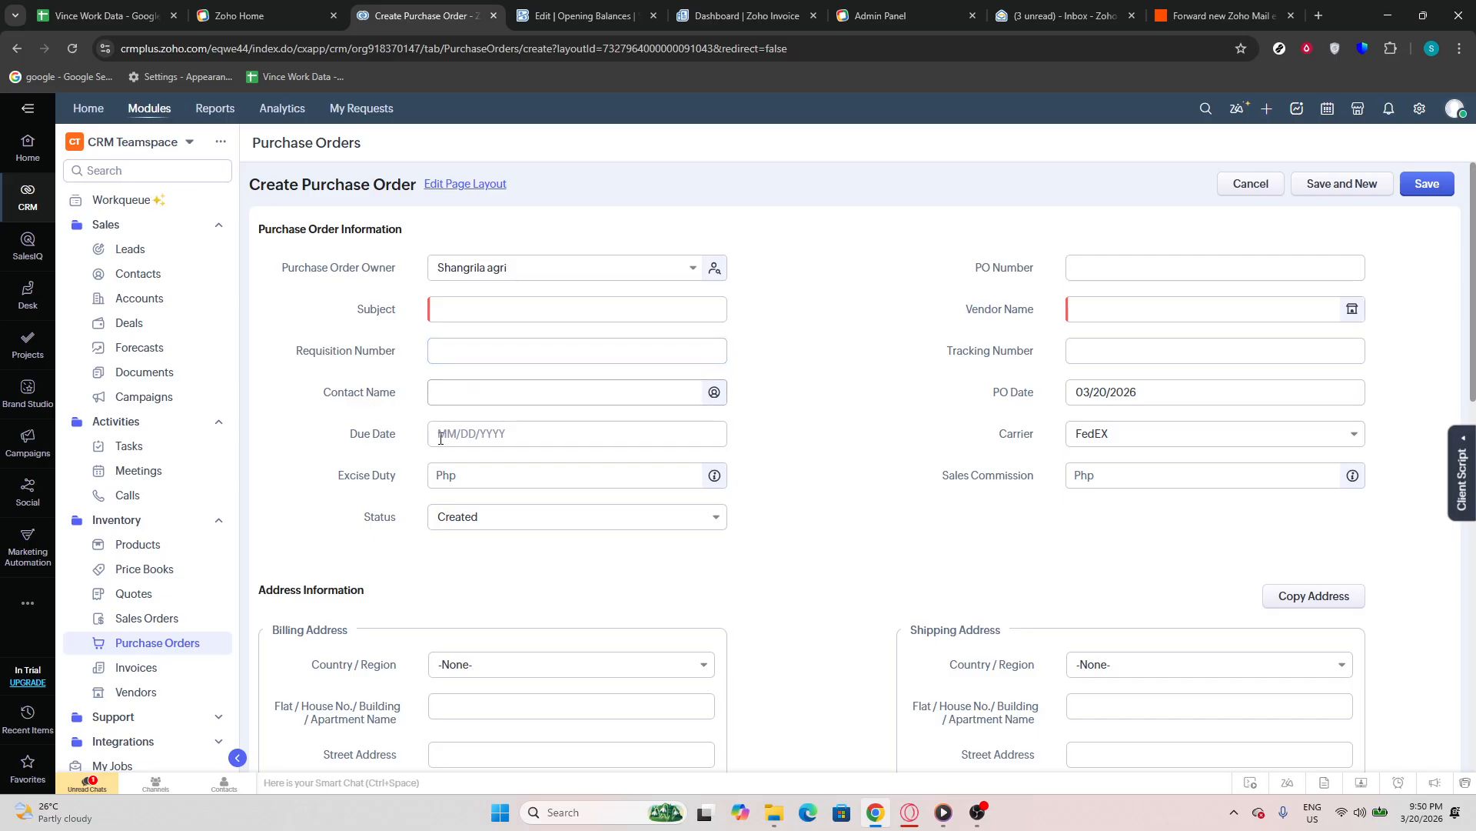
Enter the contact's name in the purchase order information
{"action": "left_click", "coordinate": [474, 389]}
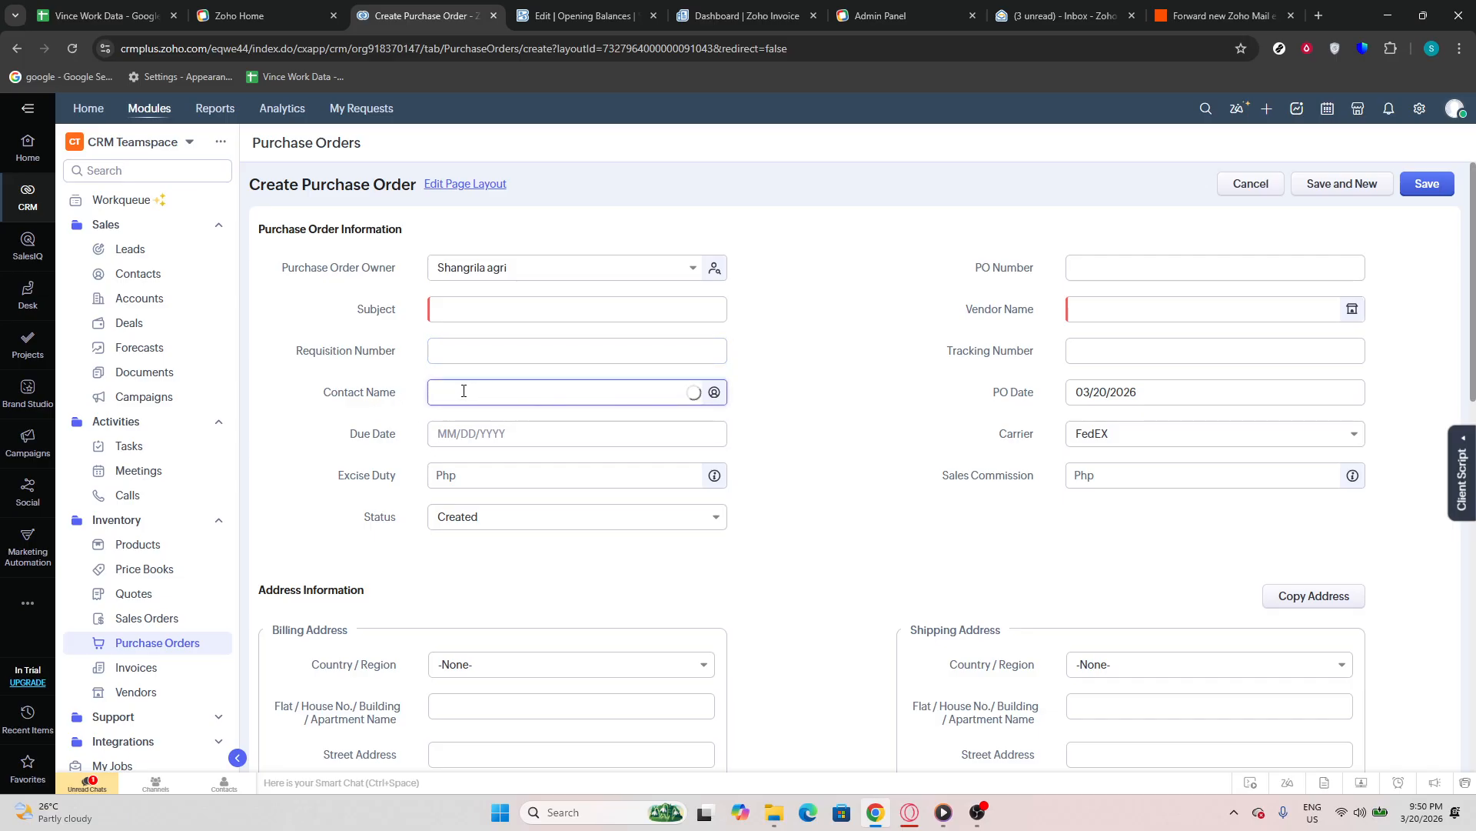
{"action": "type", "text": "shangrila"}
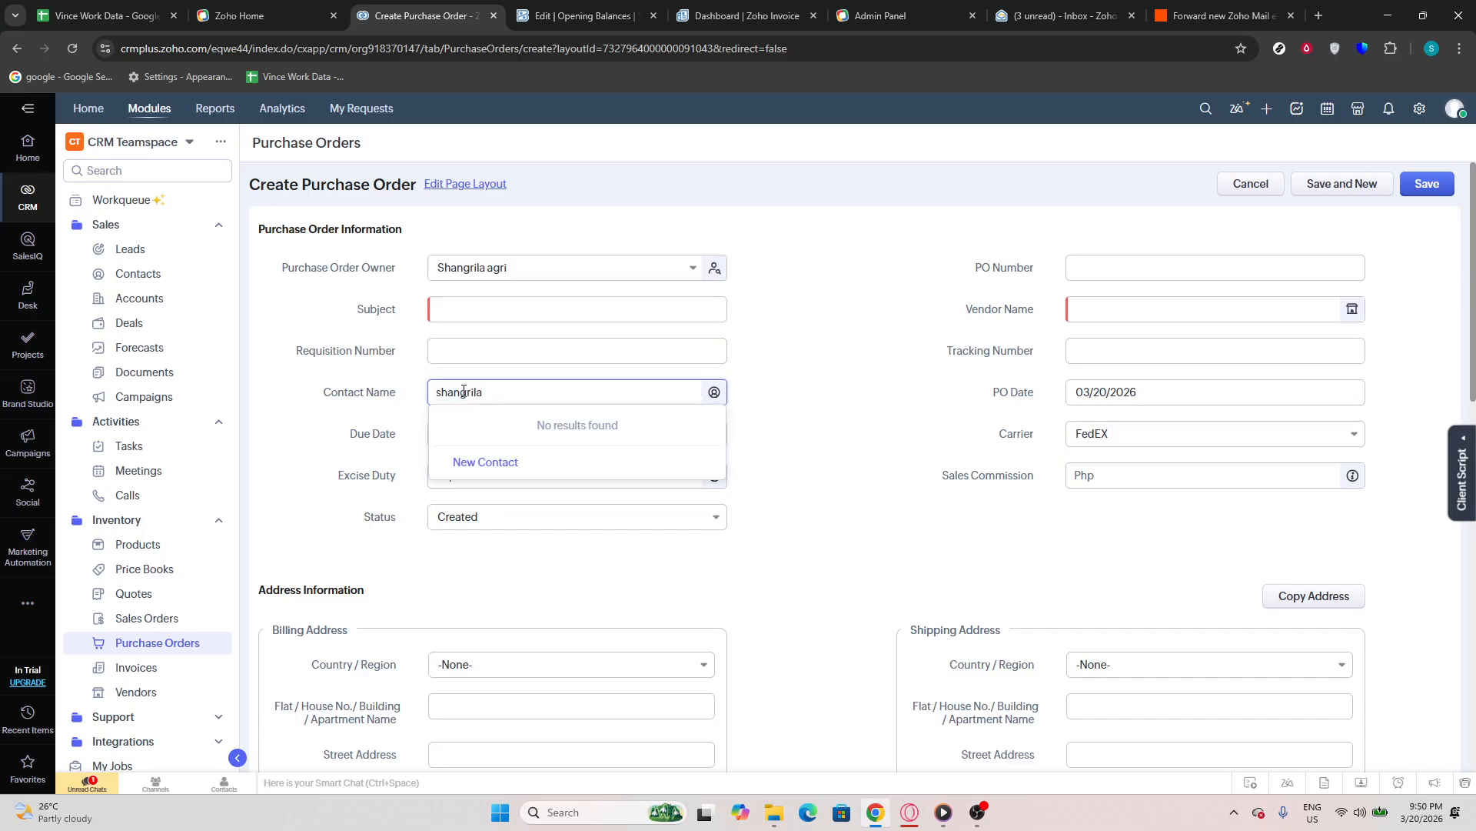
{"action": "left_click", "coordinate": [389, 431]}
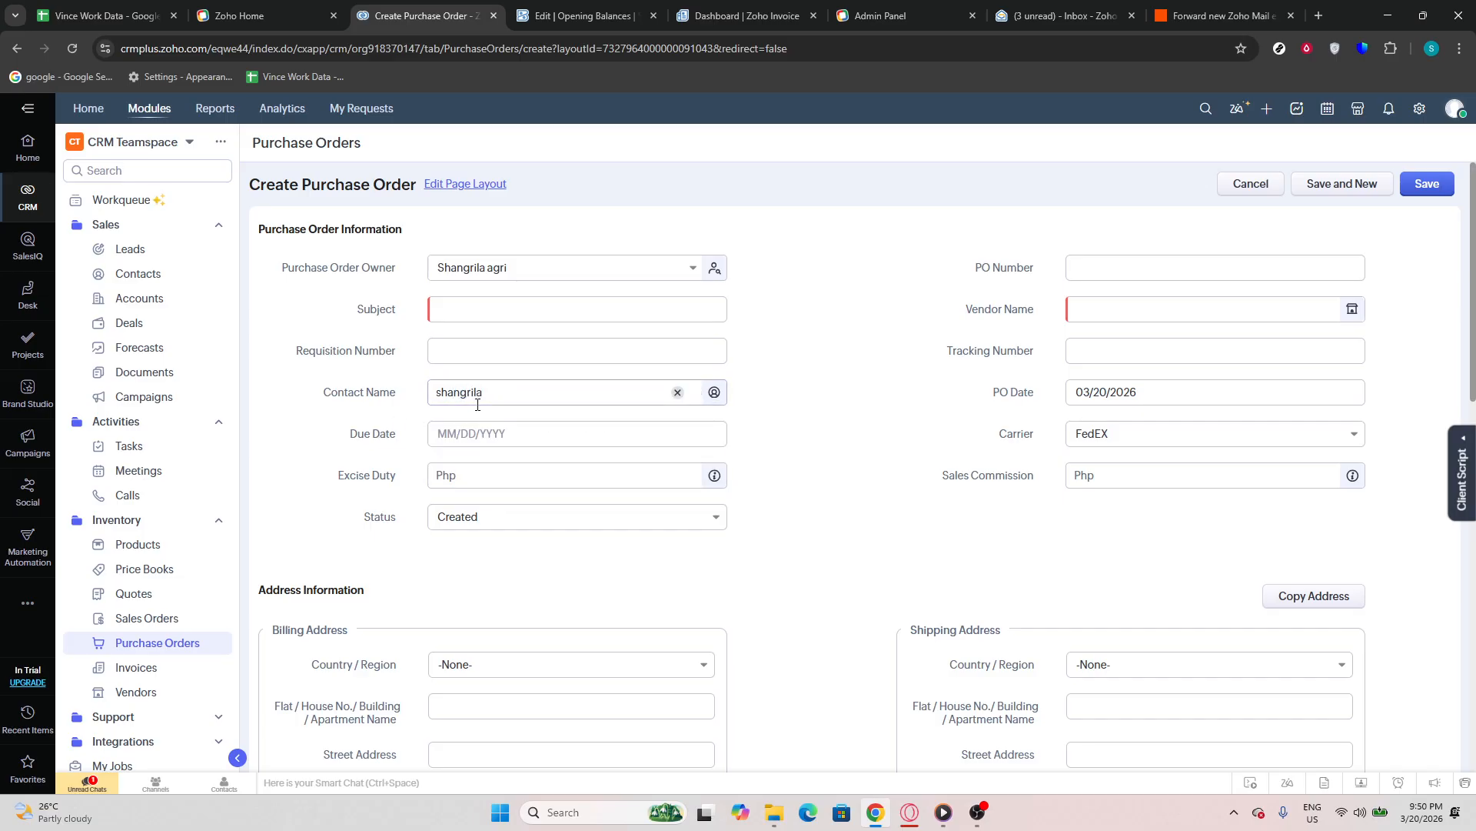
Set the purchase order's due date to 03/20/2026 and its status to Approved
{"action": "left_click", "coordinate": [497, 433]}
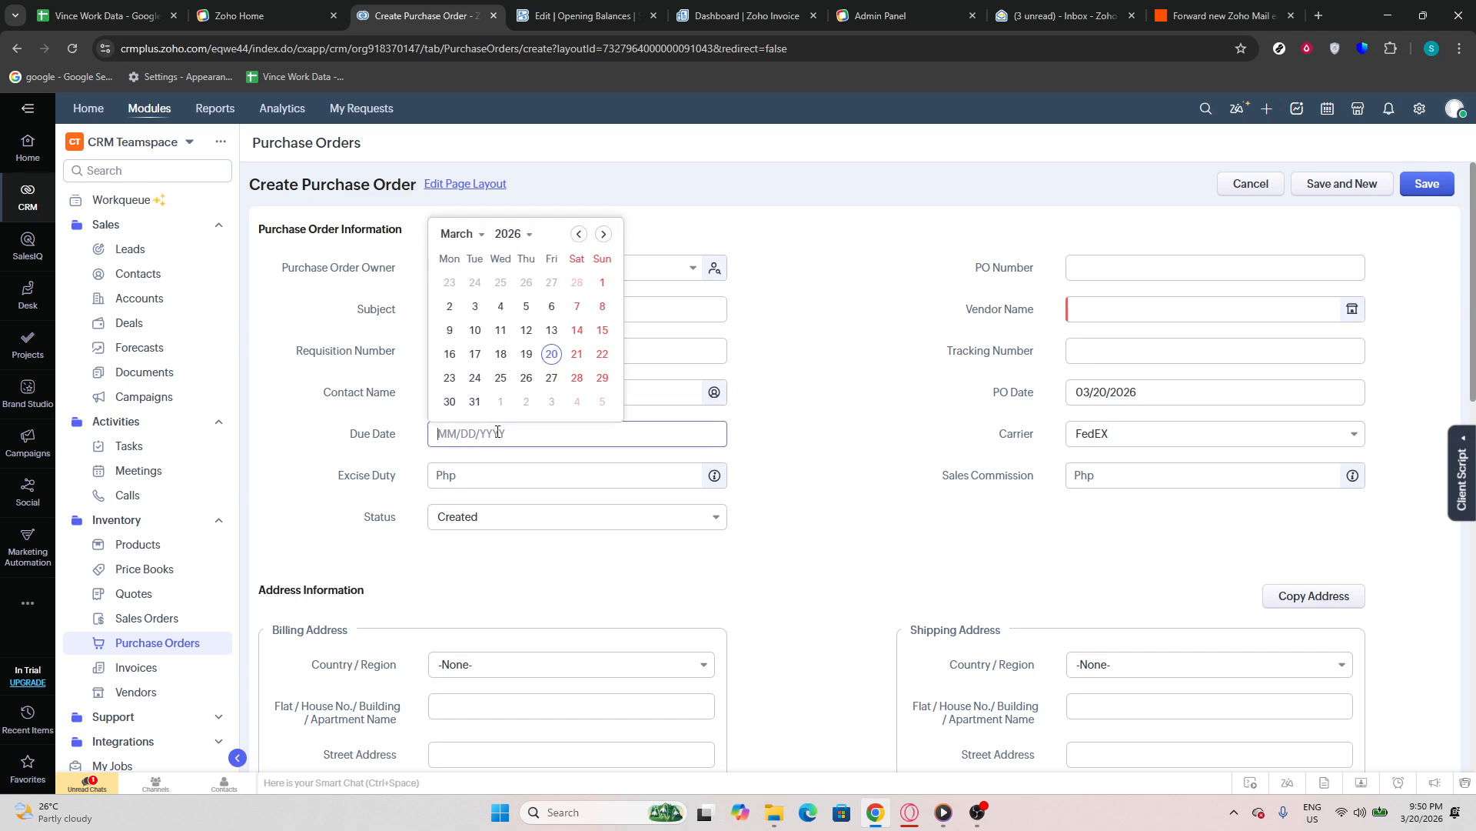
{"action": "left_click", "coordinate": [551, 354]}
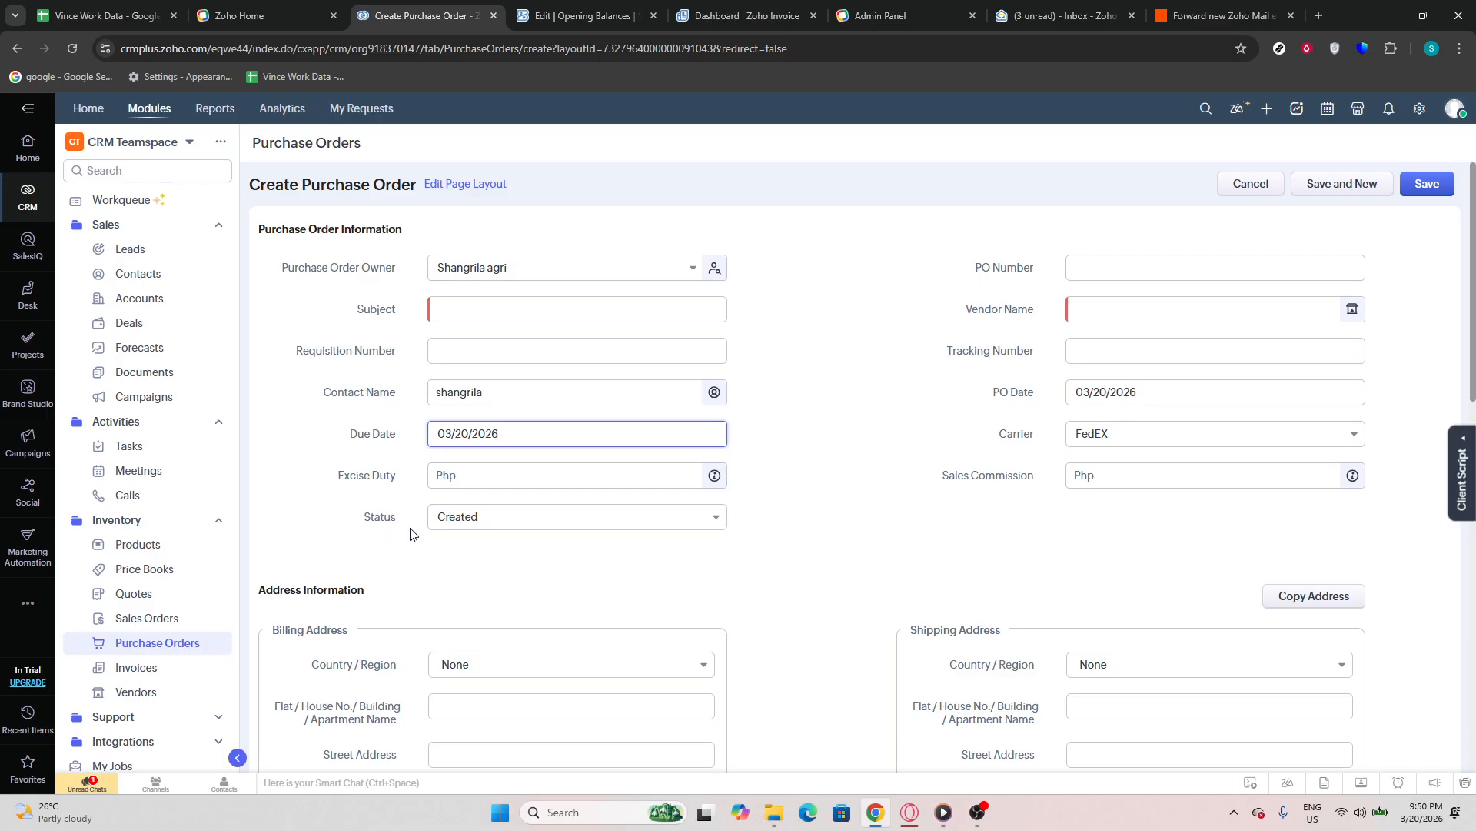
{"action": "left_click", "coordinate": [455, 521]}
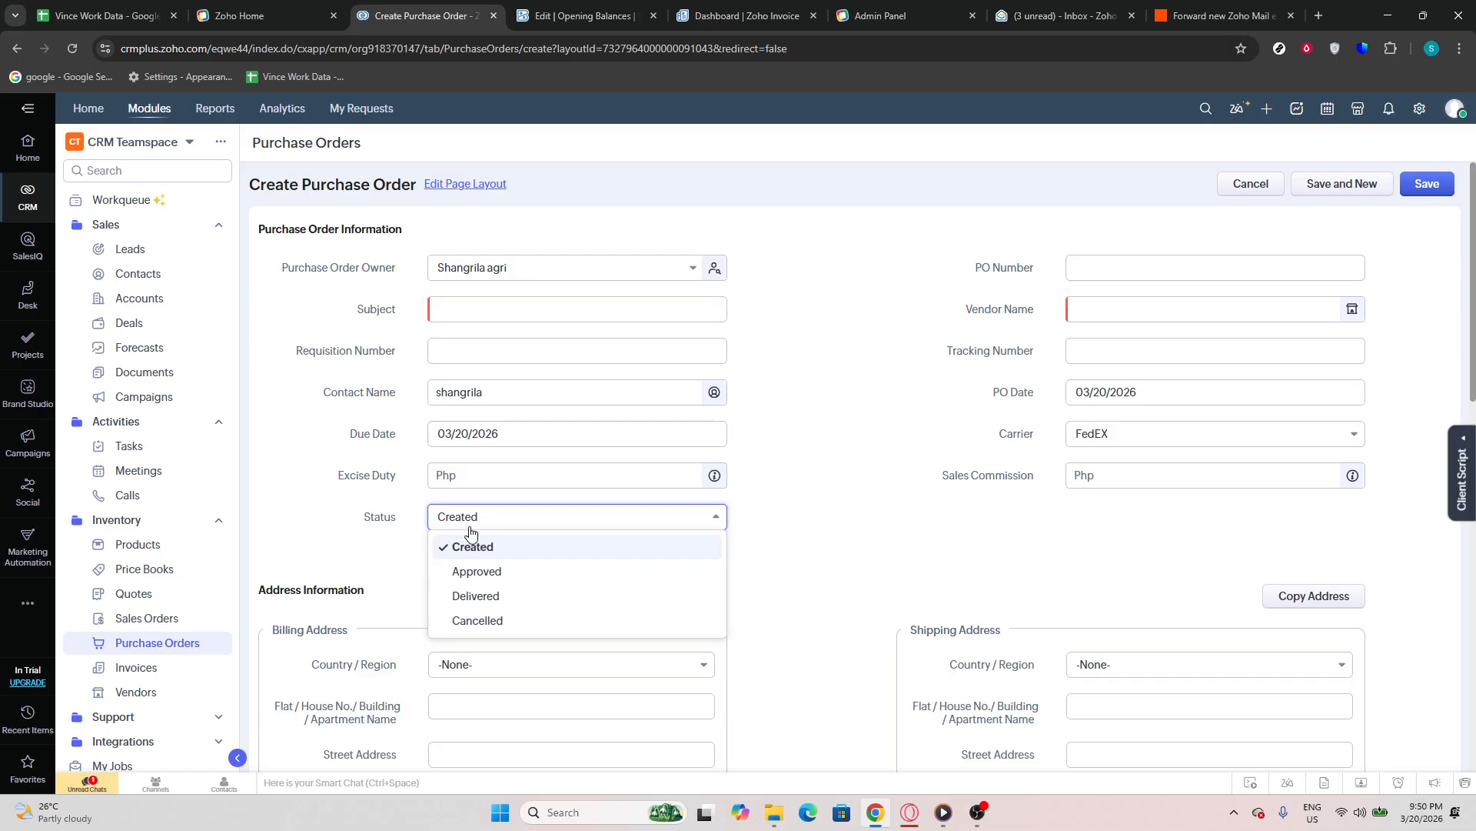
{"action": "left_click", "coordinate": [484, 573]}
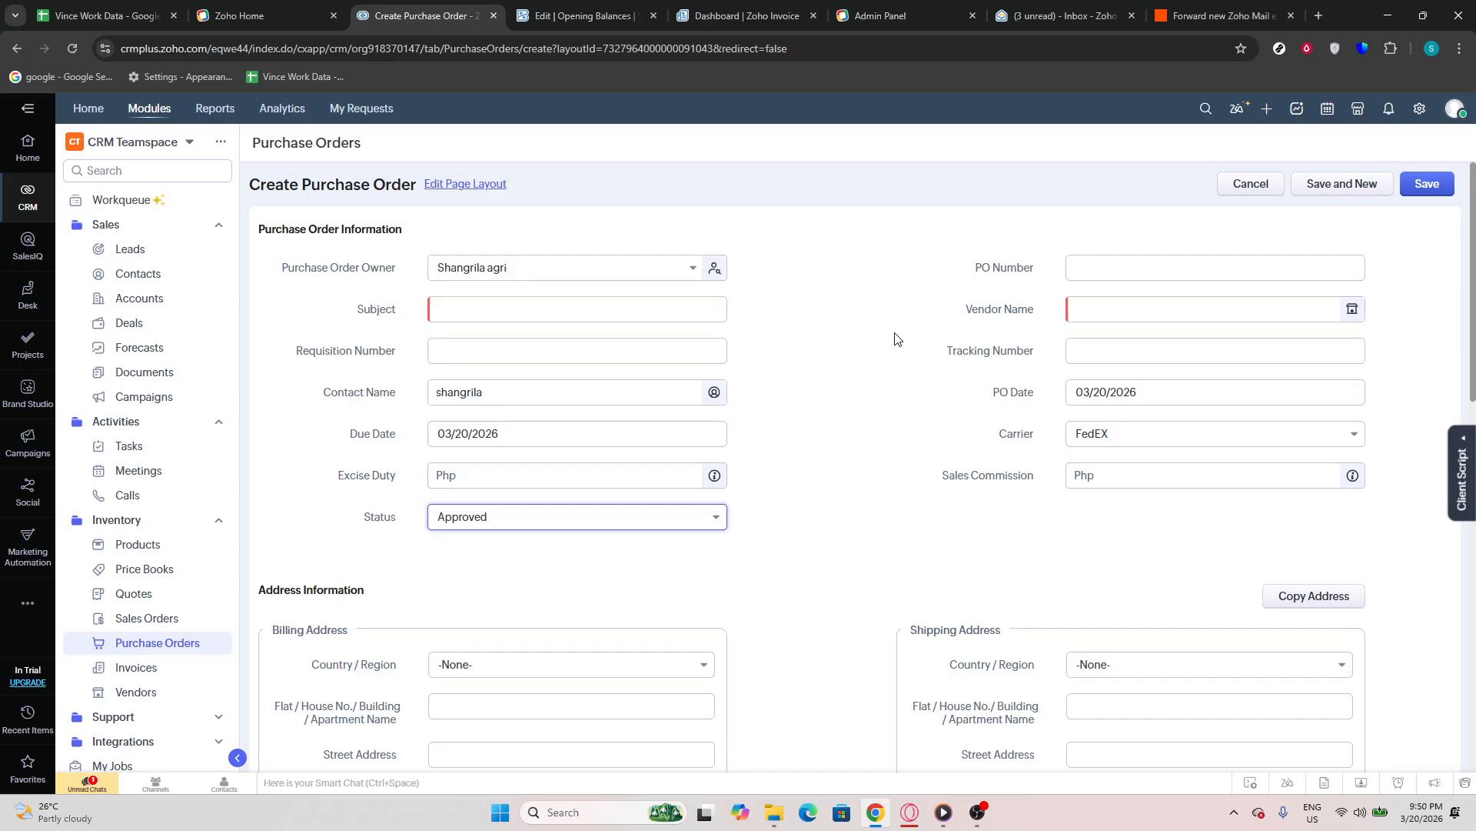
Fill in the PO number and enter "vender 1" as the vendor name
{"action": "scroll", "coordinate": [561, 529], "scroll_direction": "down", "scroll_amount": 3}
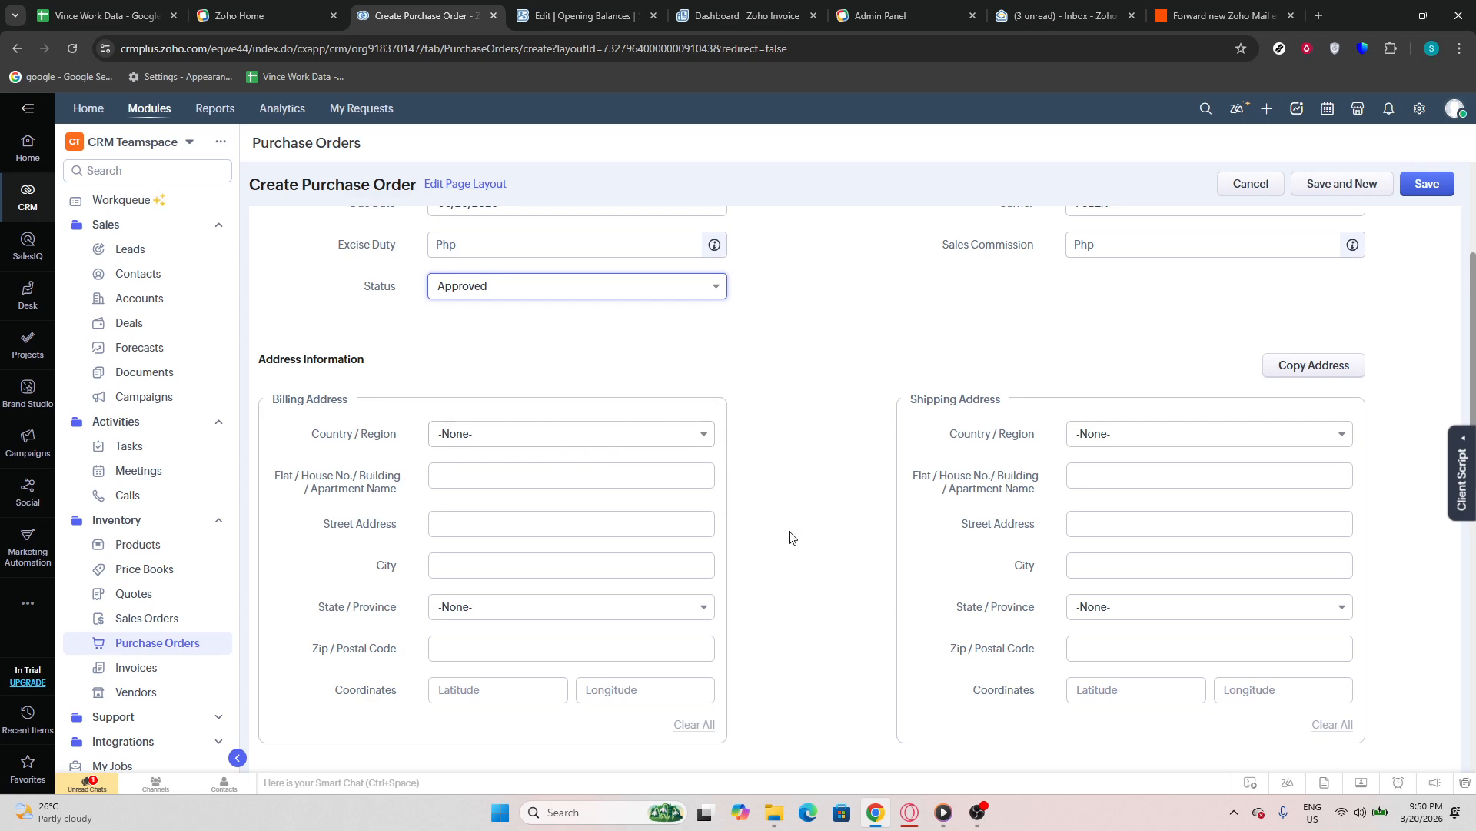
{"action": "scroll", "coordinate": [784, 542], "scroll_direction": "up", "scroll_amount": 2}
{"action": "scroll", "coordinate": [784, 549], "scroll_direction": "up", "scroll_amount": 2}
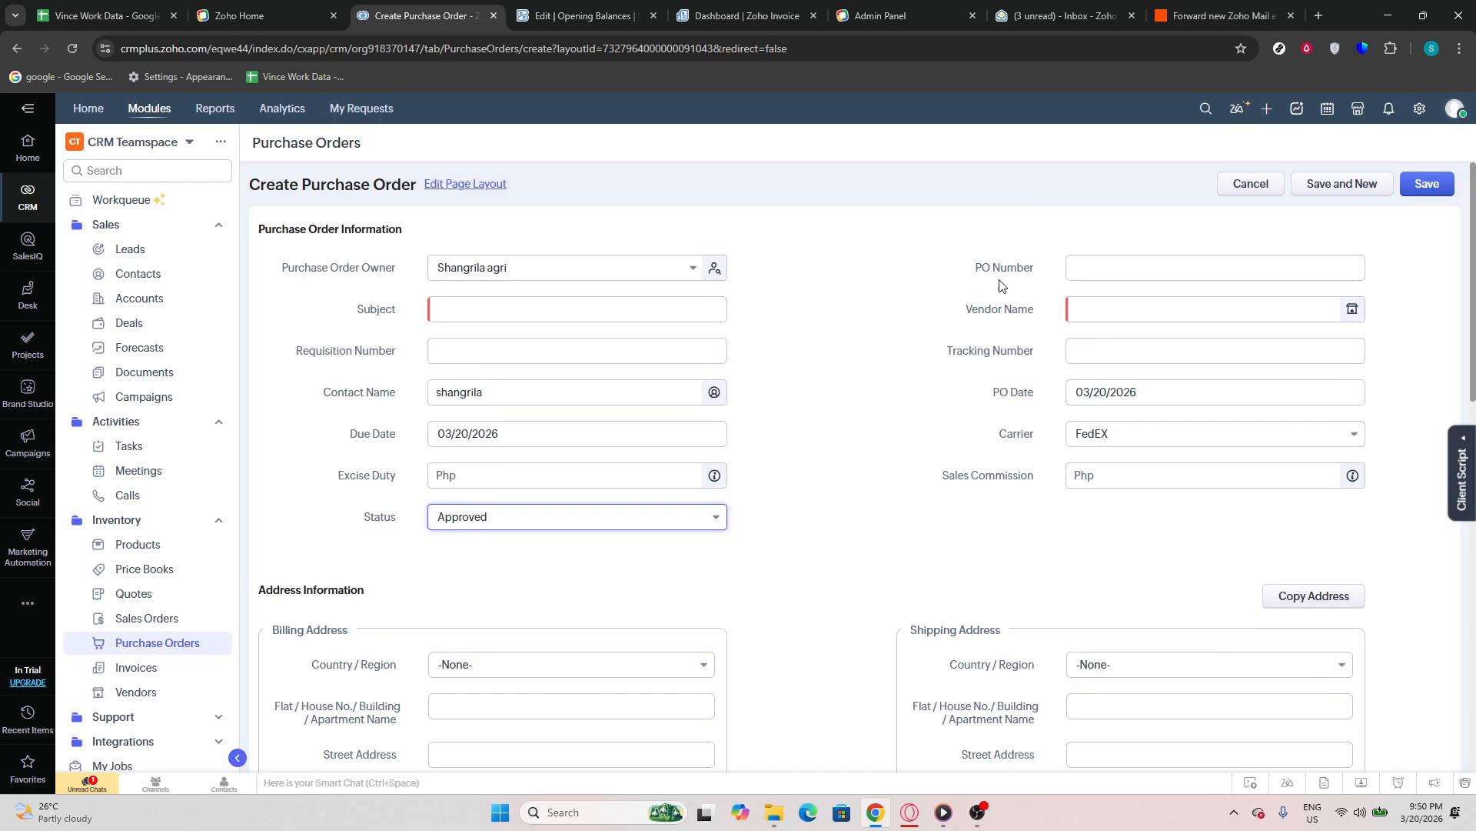
{"action": "left_click_drag", "start_coordinate": [980, 269], "coordinate": [1052, 273]}
{"action": "left_click", "coordinate": [1097, 266]}
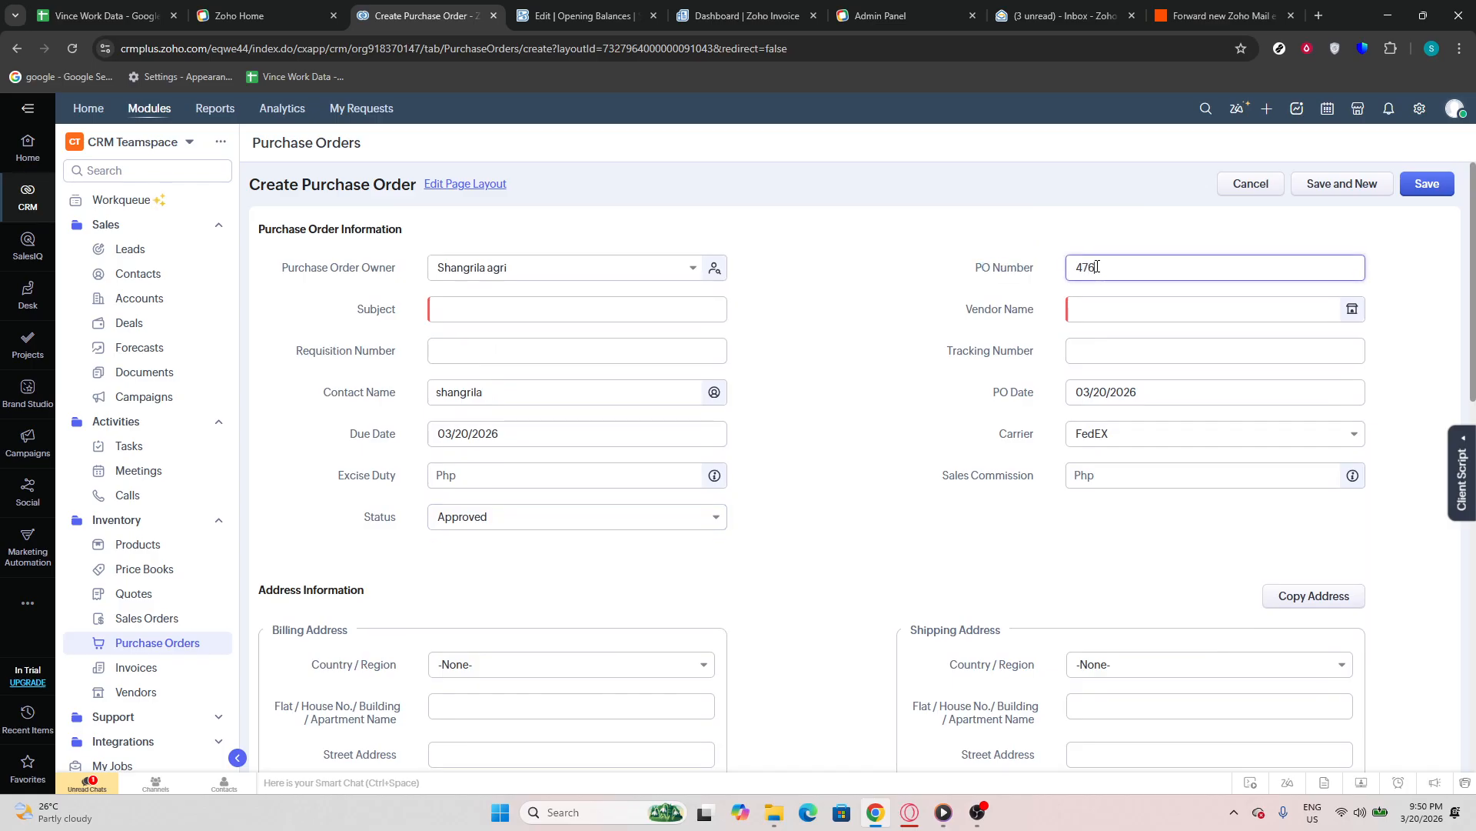
{"action": "type", "text": "4767"}
{"action": "left_click", "coordinate": [1122, 307]}
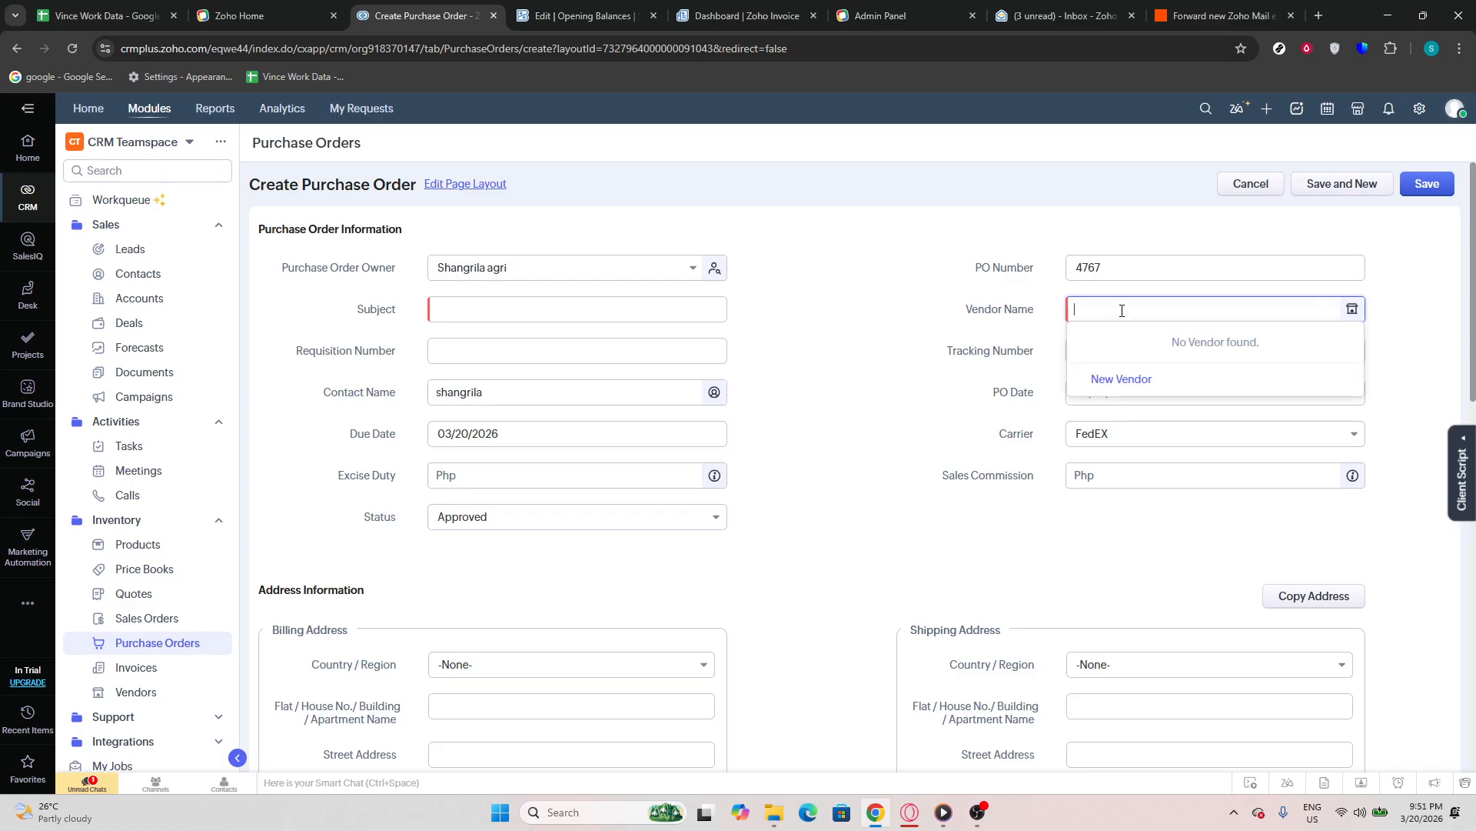
{"action": "type", "text": "vender 1"}
{"action": "left_click", "coordinate": [896, 319]}
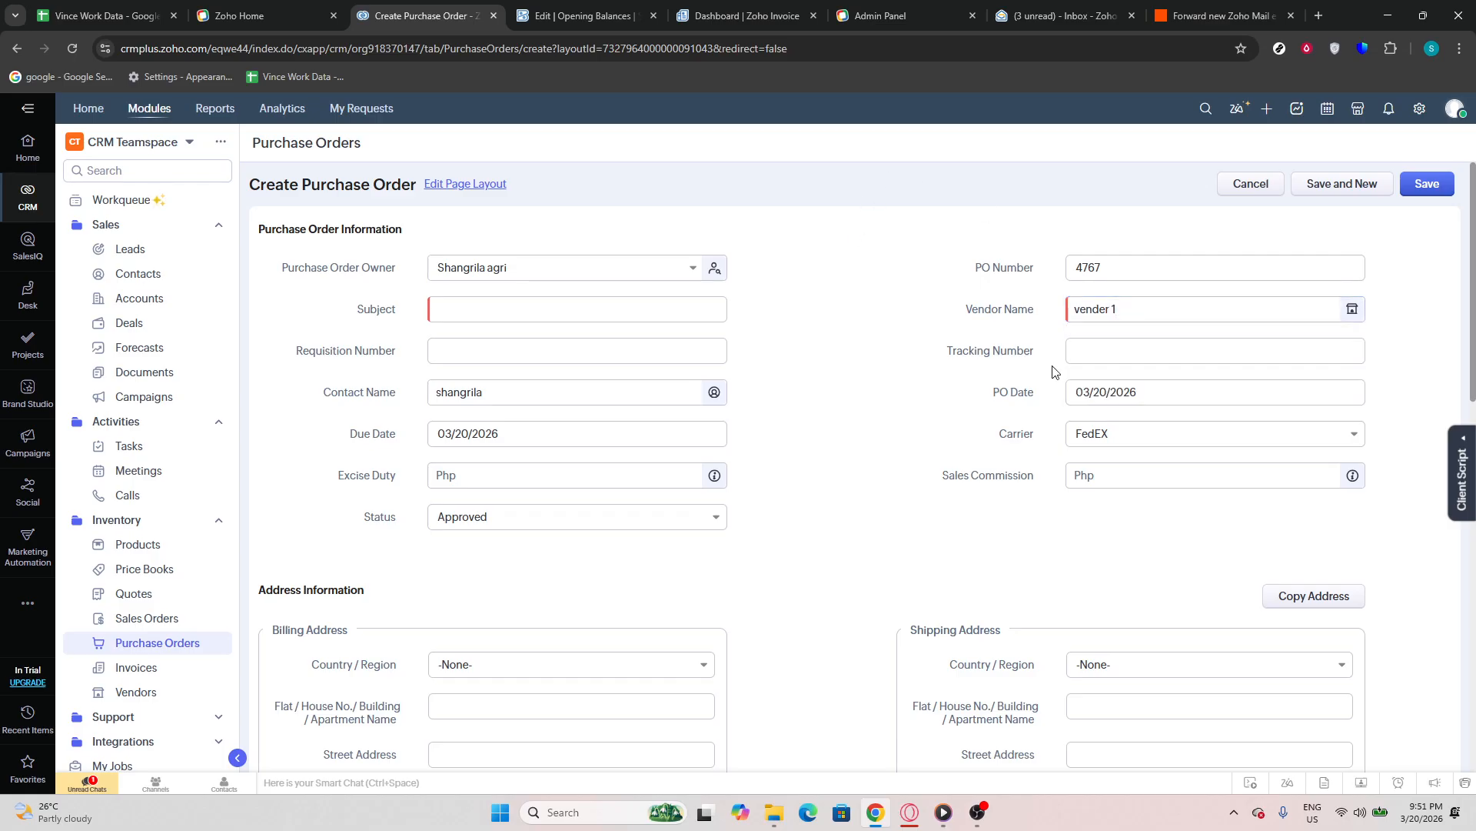
Check the tracking number field, the available carrier options and the sales commission field
{"action": "left_click", "coordinate": [1123, 356]}
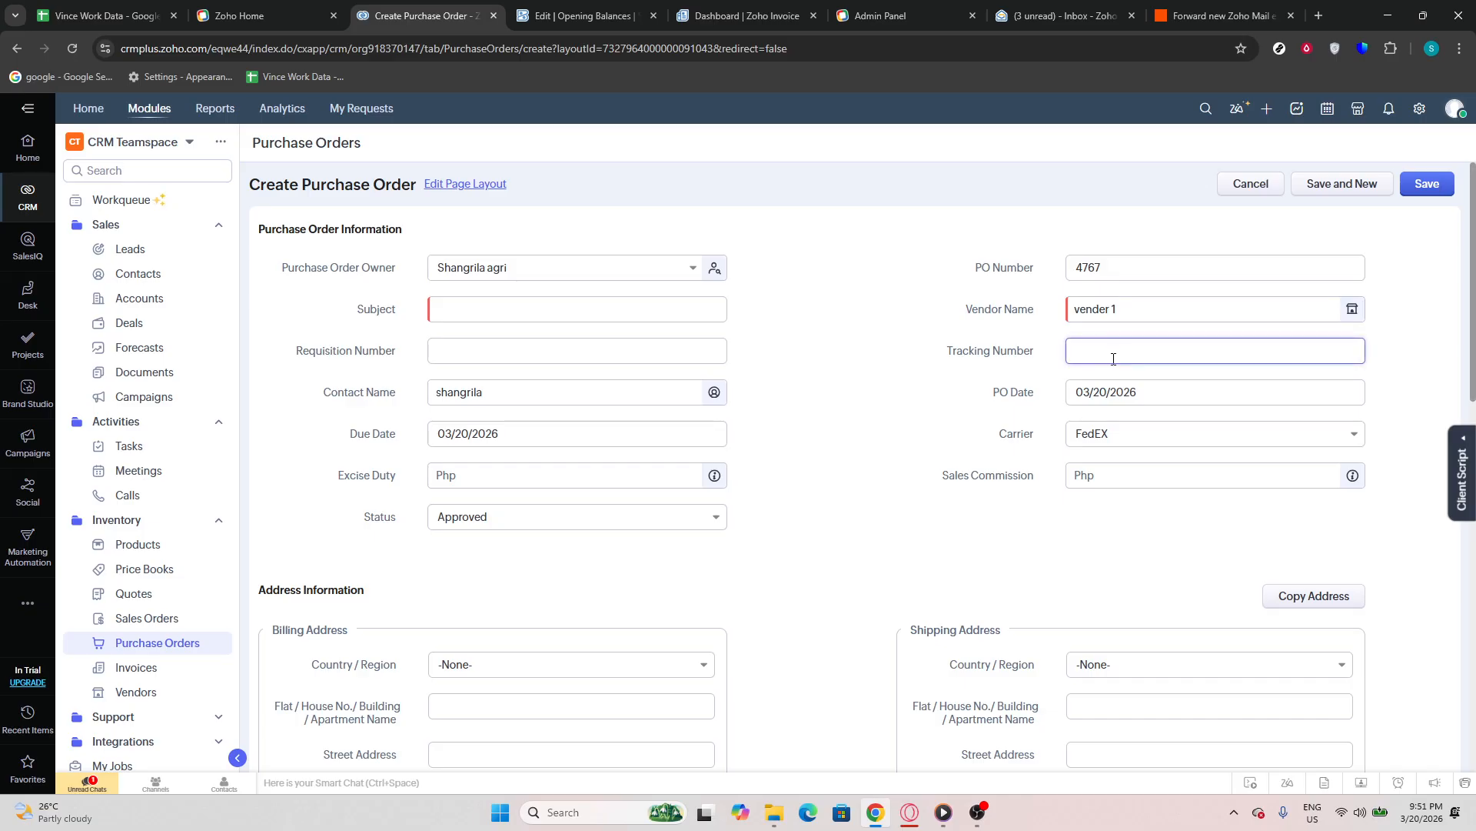
{"action": "left_click", "coordinate": [1123, 435]}
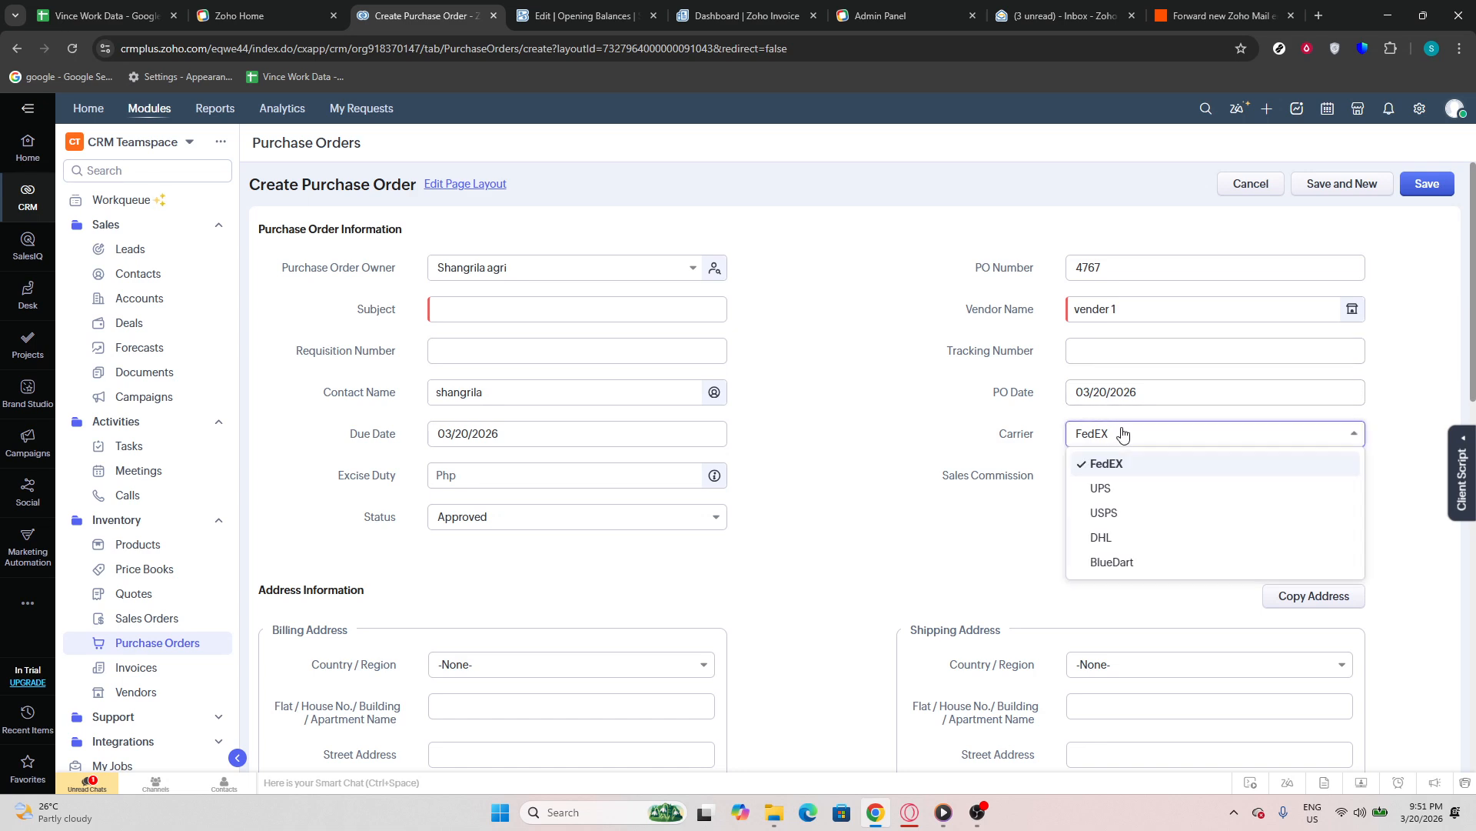
{"action": "left_click", "coordinate": [1123, 434]}
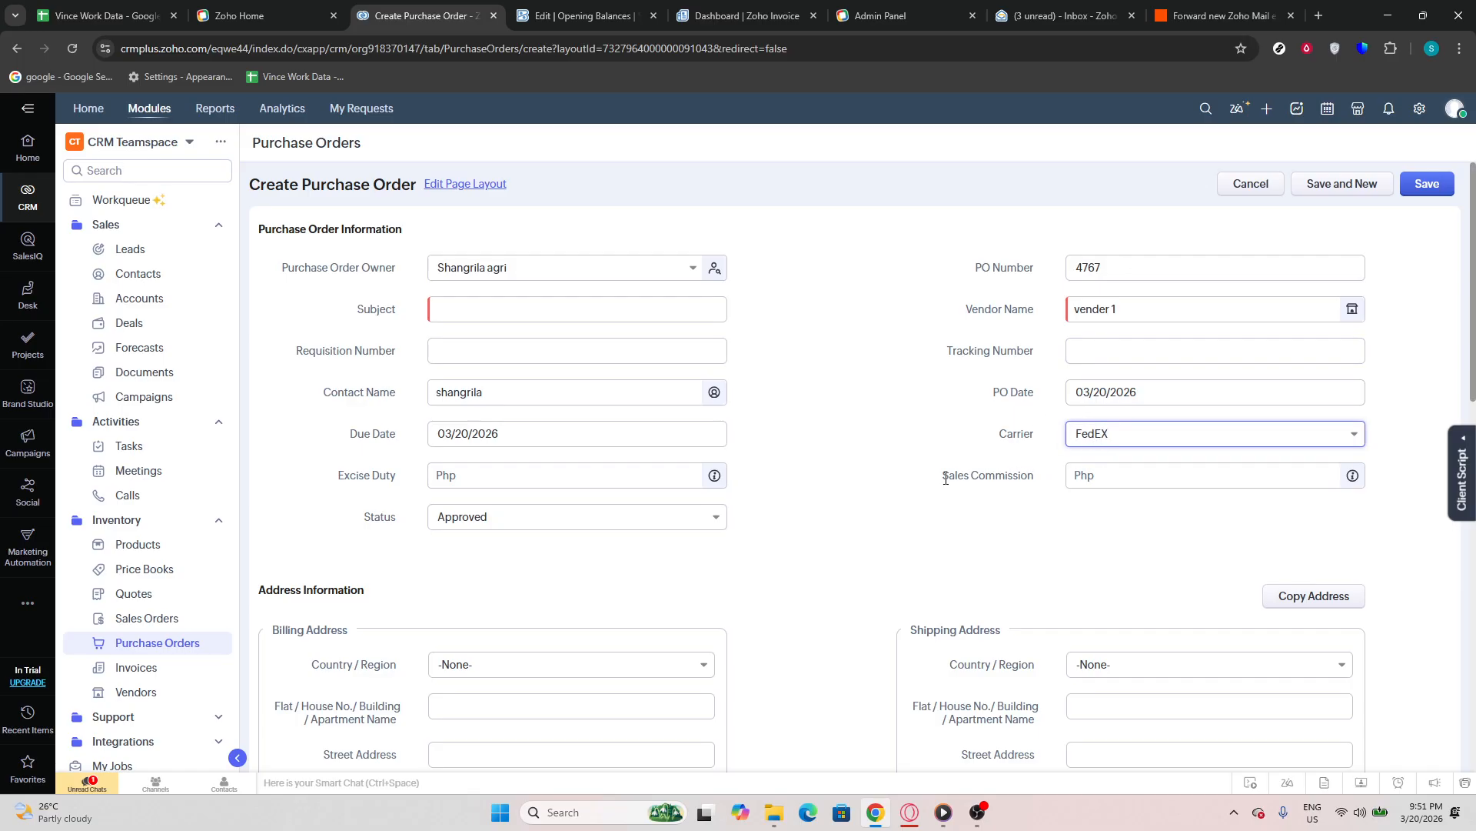
{"action": "left_click_drag", "start_coordinate": [946, 479], "coordinate": [1042, 492]}
{"action": "left_click", "coordinate": [1040, 514]}
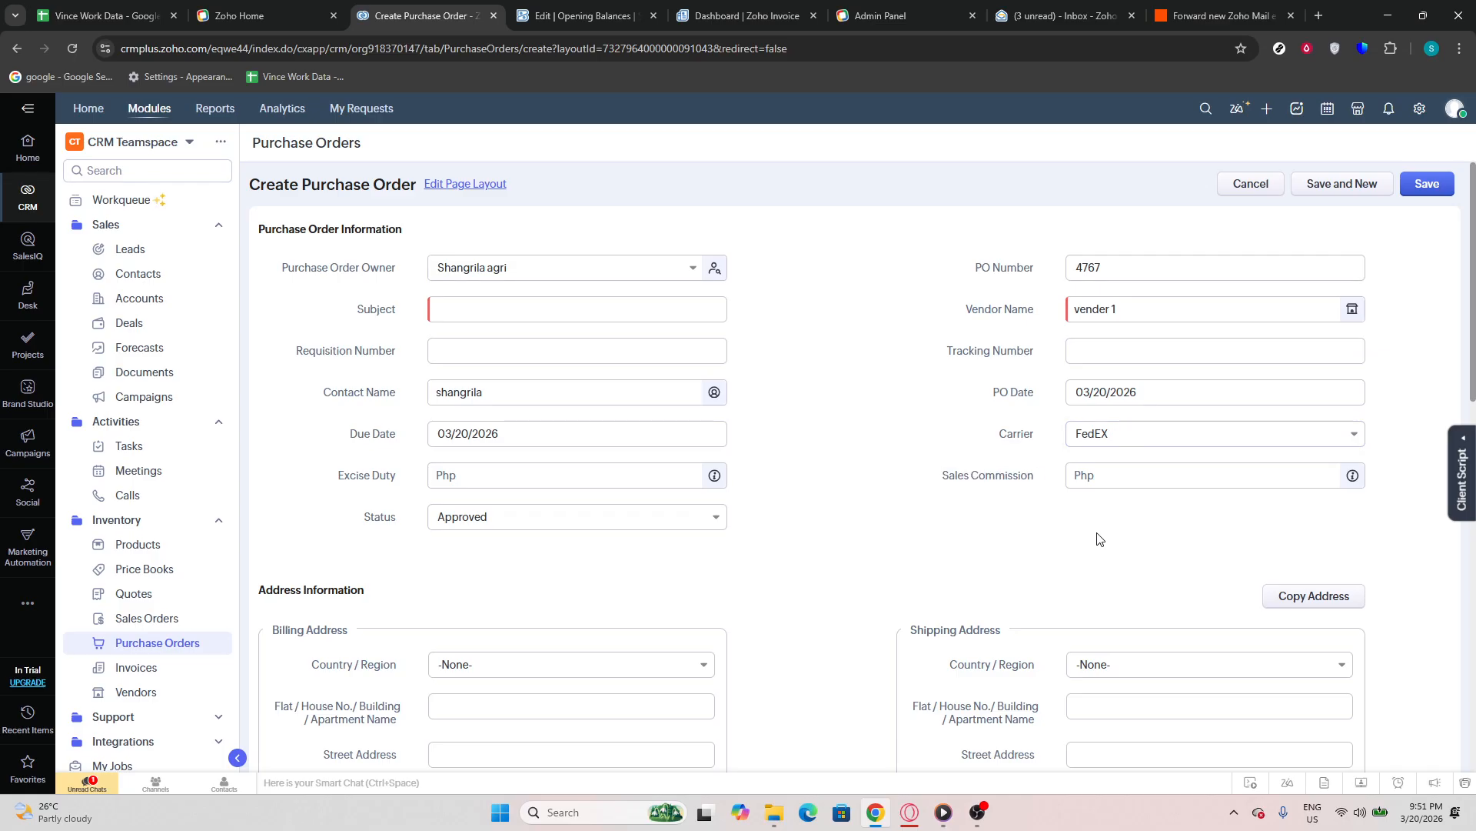
Try to save the purchase order with the address information left blank
{"action": "scroll", "coordinate": [1097, 538], "scroll_direction": "down", "scroll_amount": 1}
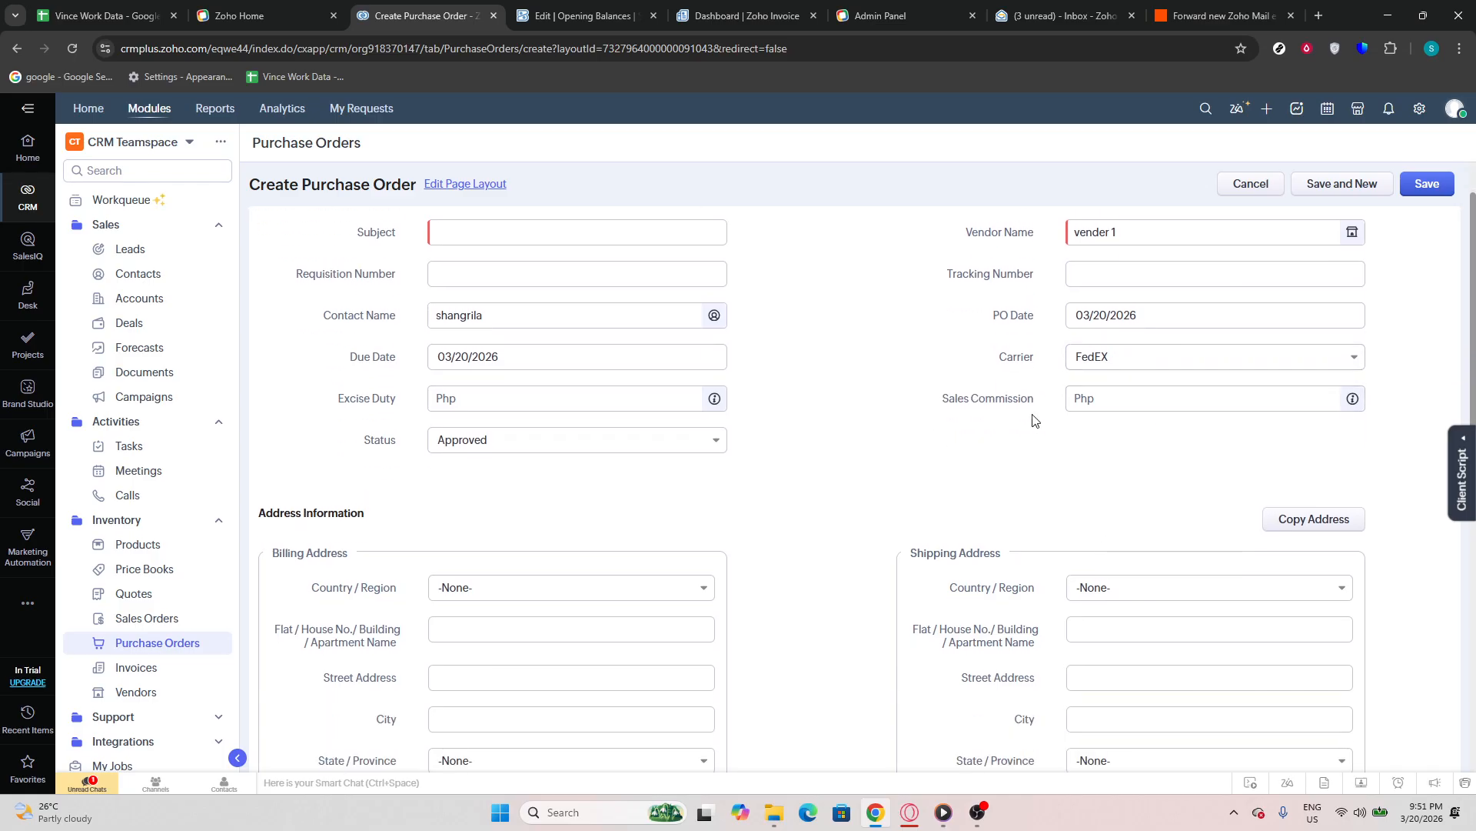
{"action": "scroll", "coordinate": [1082, 460], "scroll_direction": "down", "scroll_amount": 1}
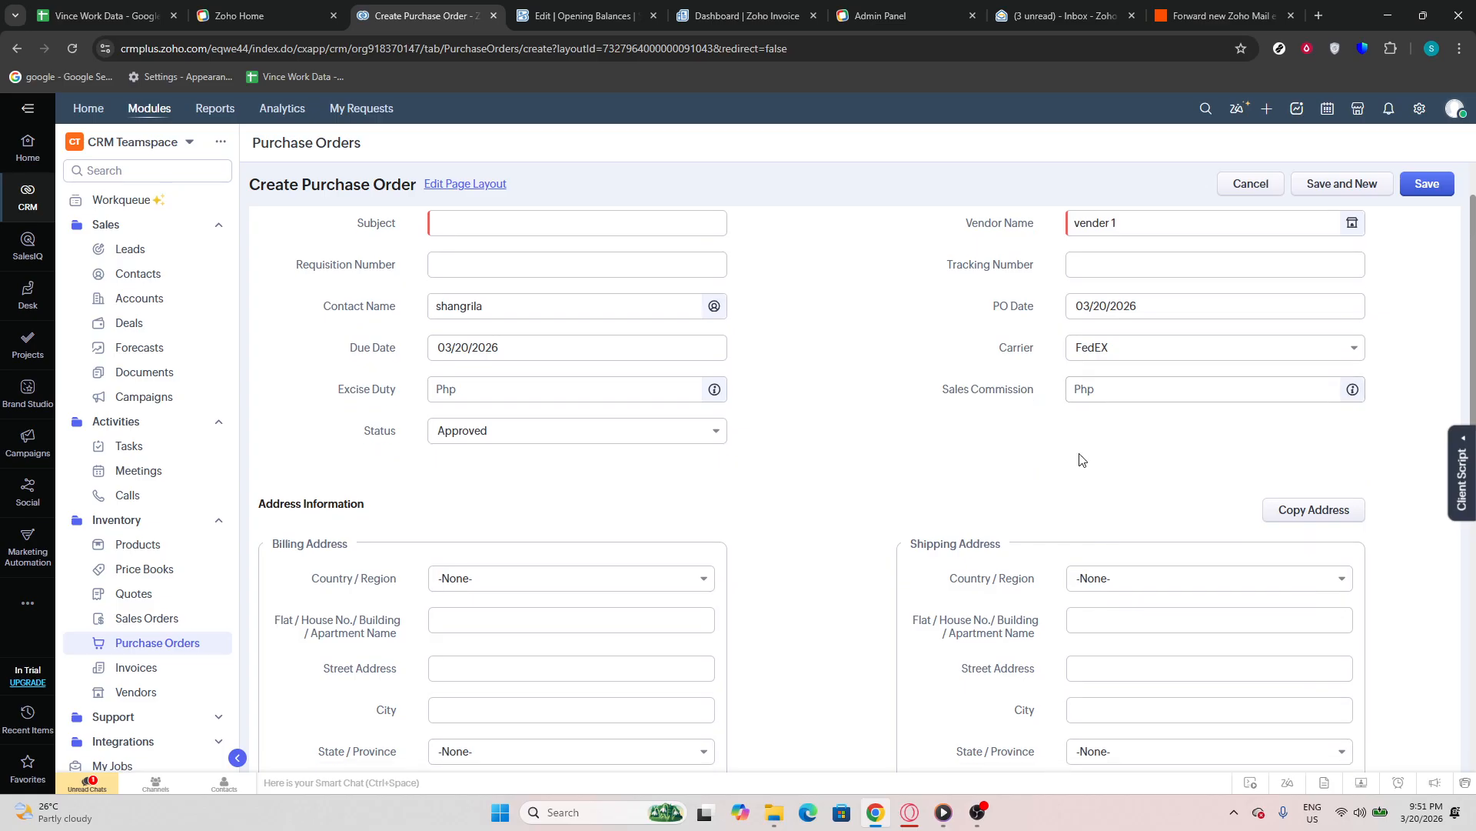
{"action": "scroll", "coordinate": [1082, 460], "scroll_direction": "down", "scroll_amount": 3}
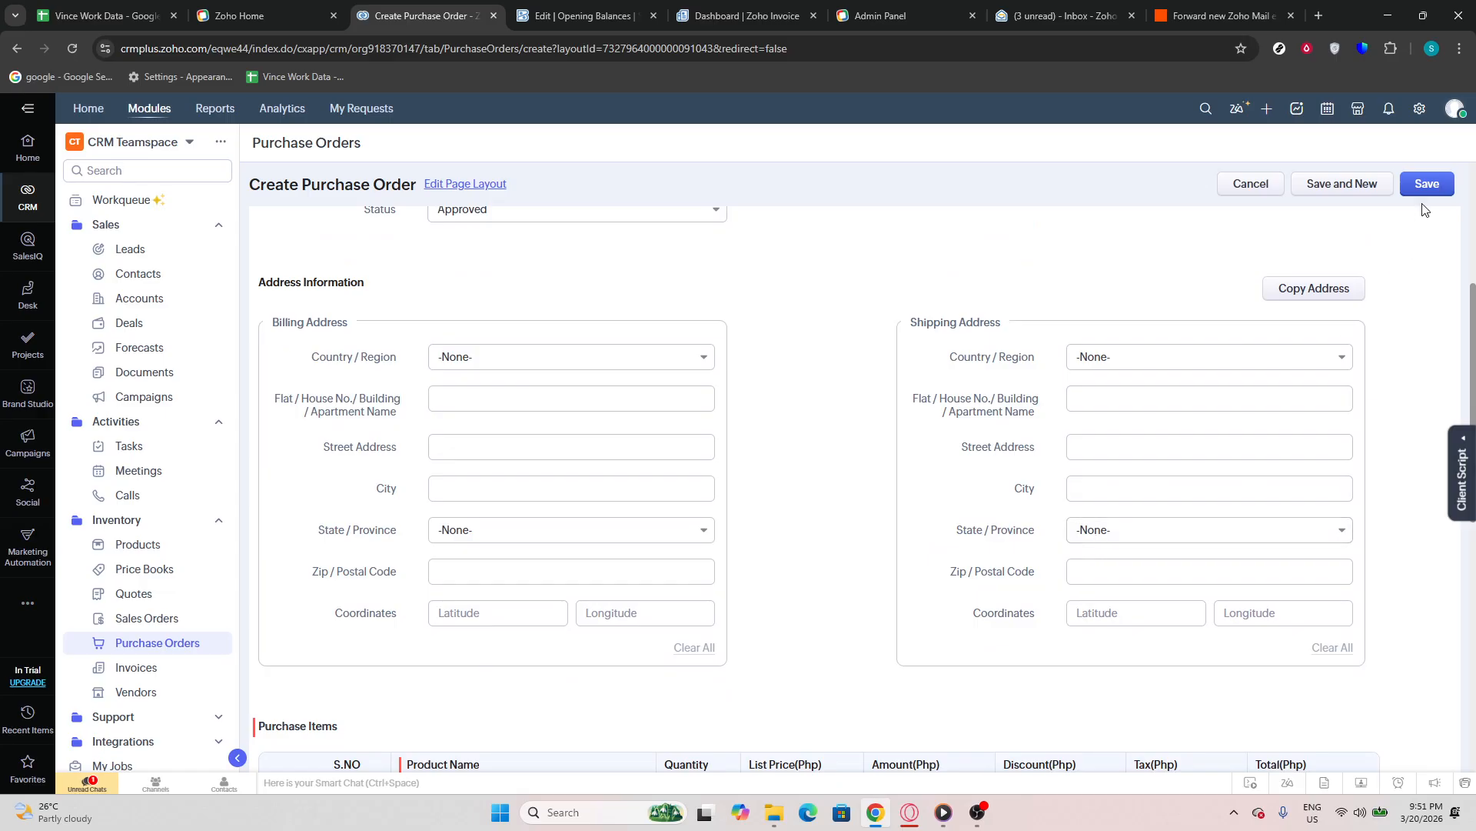
{"action": "left_click", "coordinate": [1428, 184]}
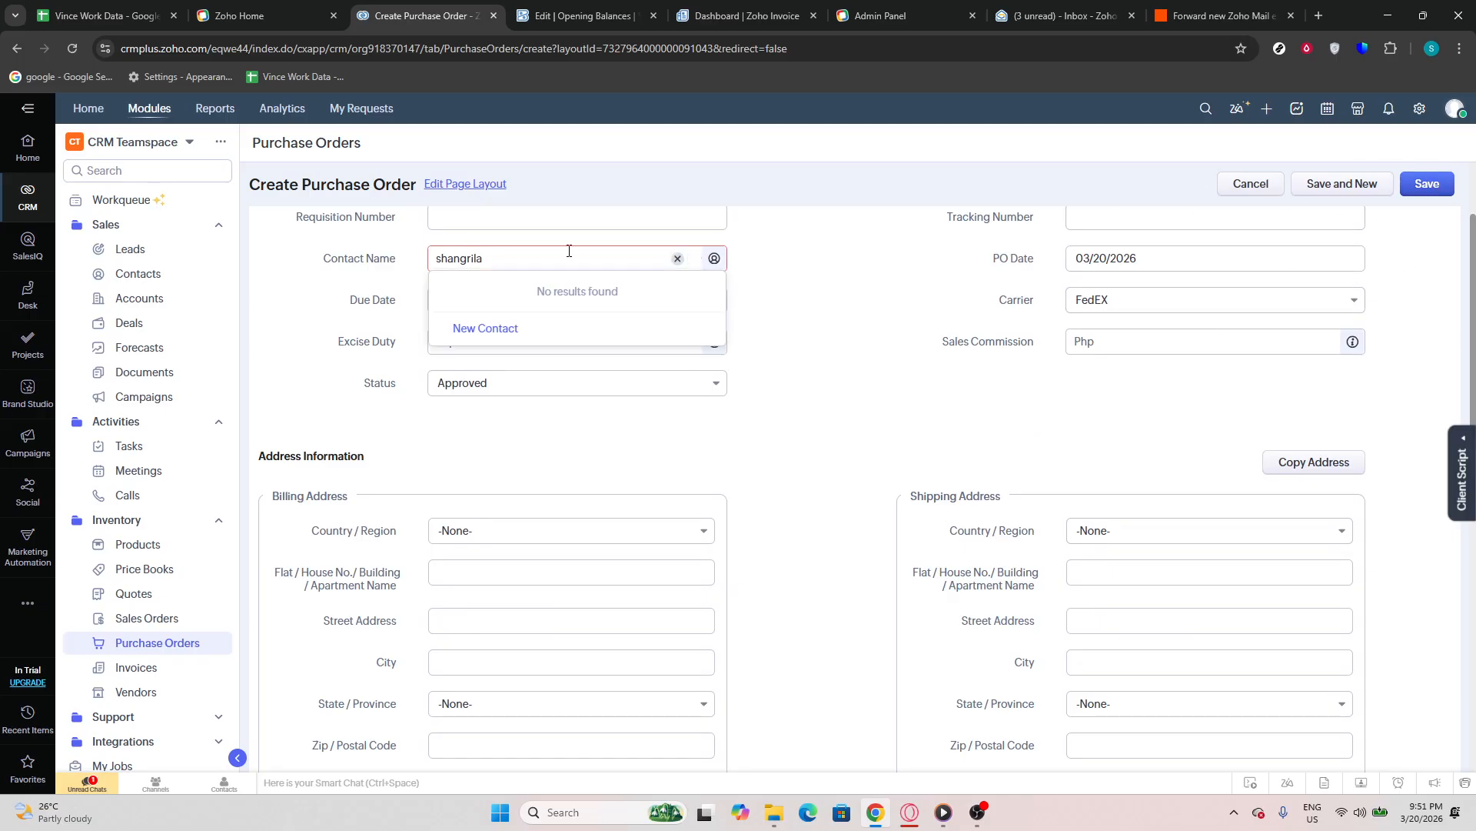
{"action": "left_click", "coordinate": [859, 336]}
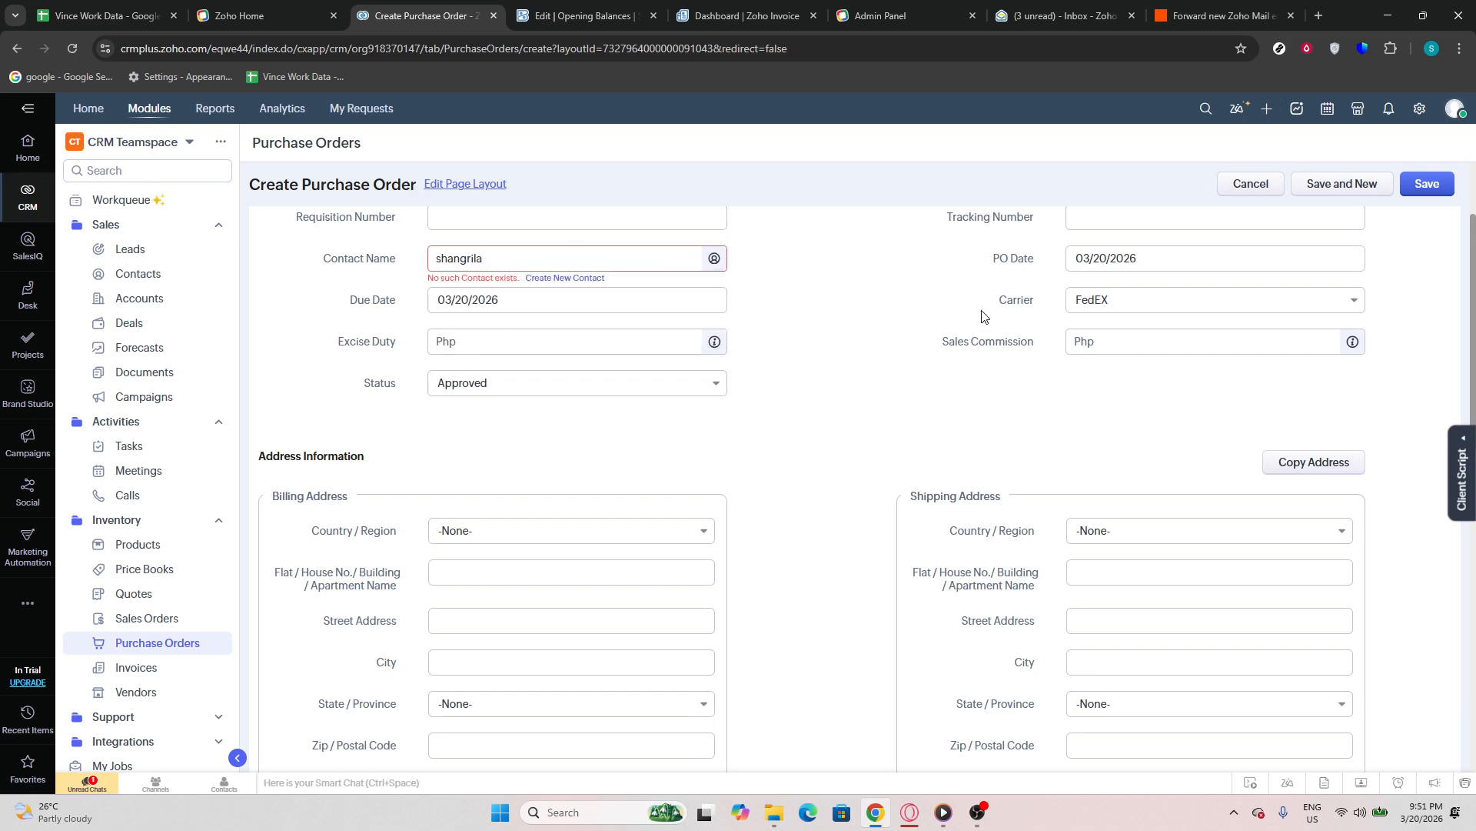